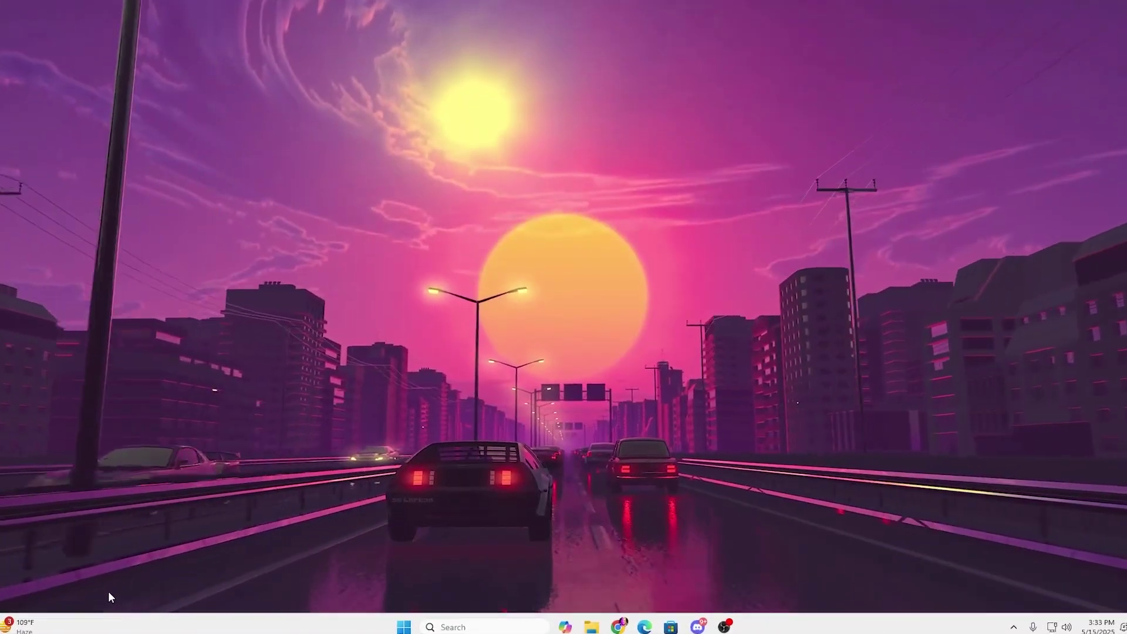
Launch the Local Group Policy Editor by running gpedit.msc from the Run dialog.
{"action": "key", "text": "super+r"}
{"action": "left_click_drag", "start_coordinate": [102, 487], "coordinate": [518, 214]}
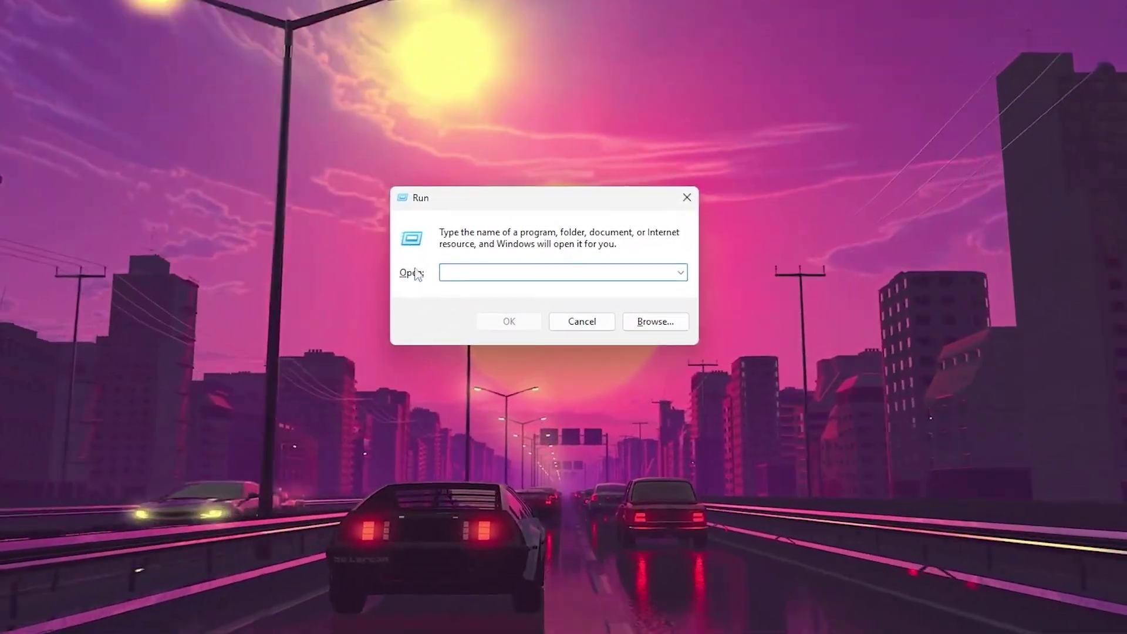
{"action": "type", "text": "g"}
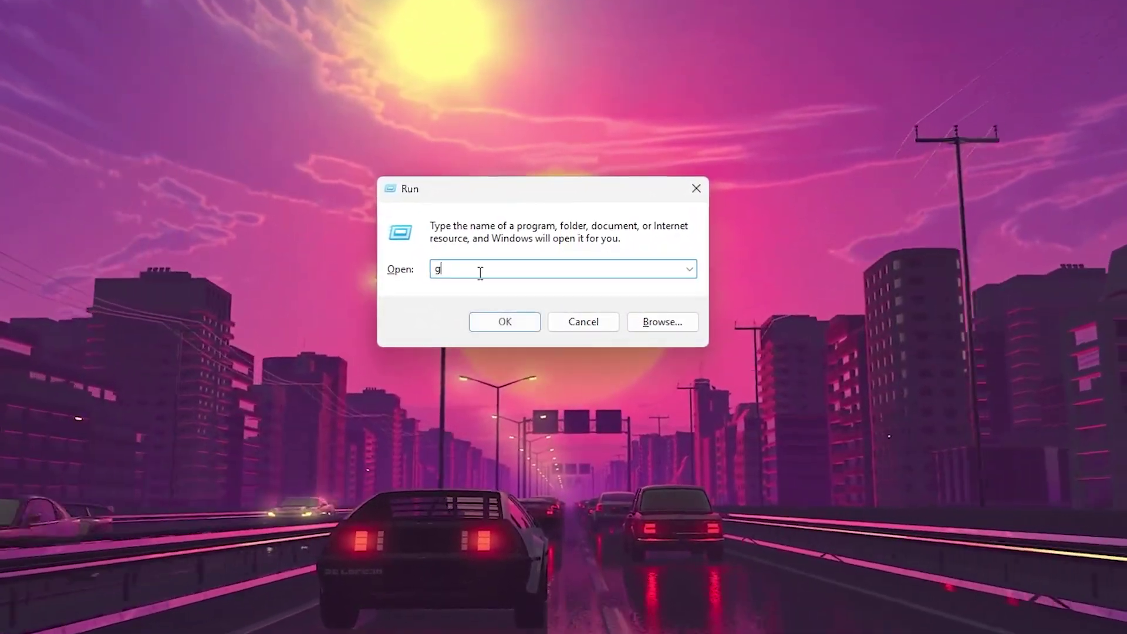
{"action": "type", "text": "pedit"}
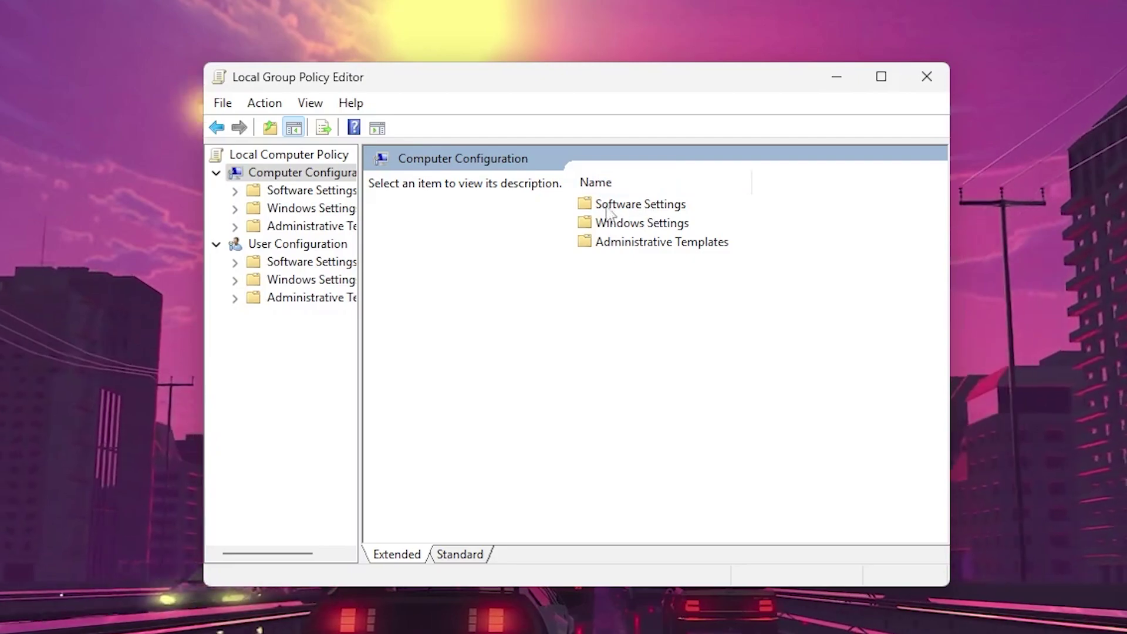
Navigate through Administrative Templates > System > Power Management into Power Throttling Settings.
{"action": "double_click", "coordinate": [680, 245]}
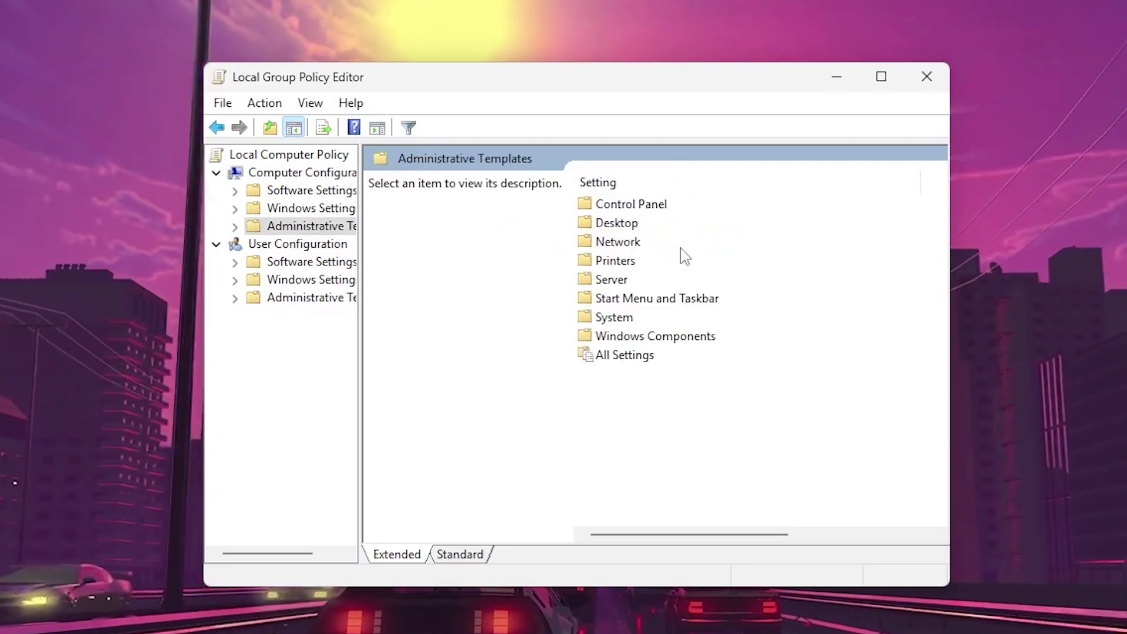
{"action": "double_click", "coordinate": [612, 316]}
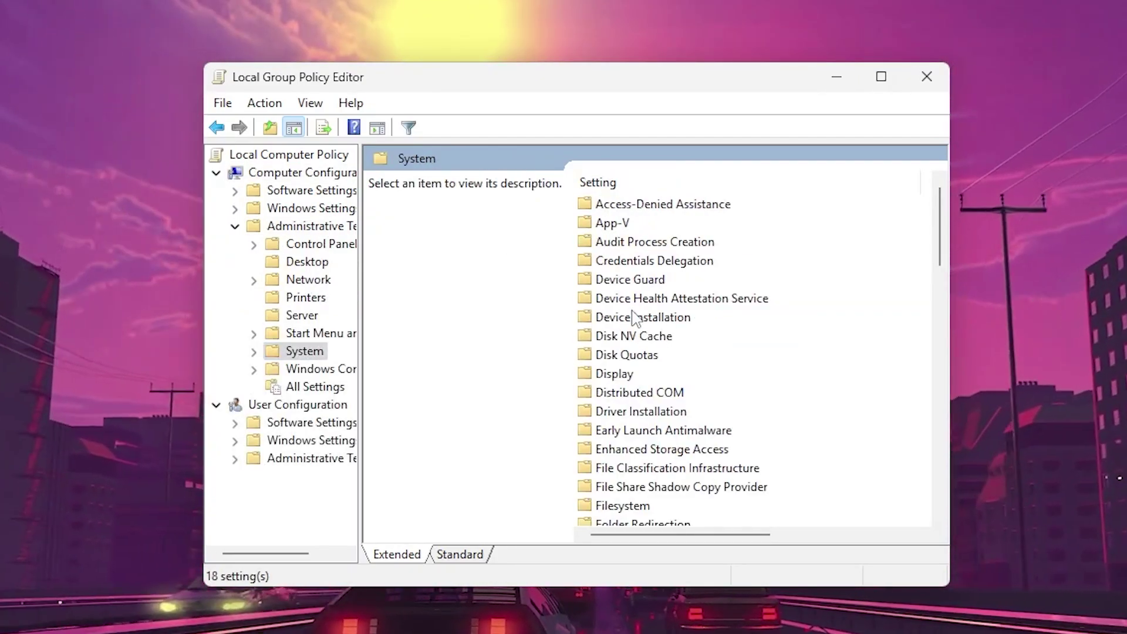
{"action": "scroll", "coordinate": [634, 318], "scroll_direction": "down", "scroll_amount": 7}
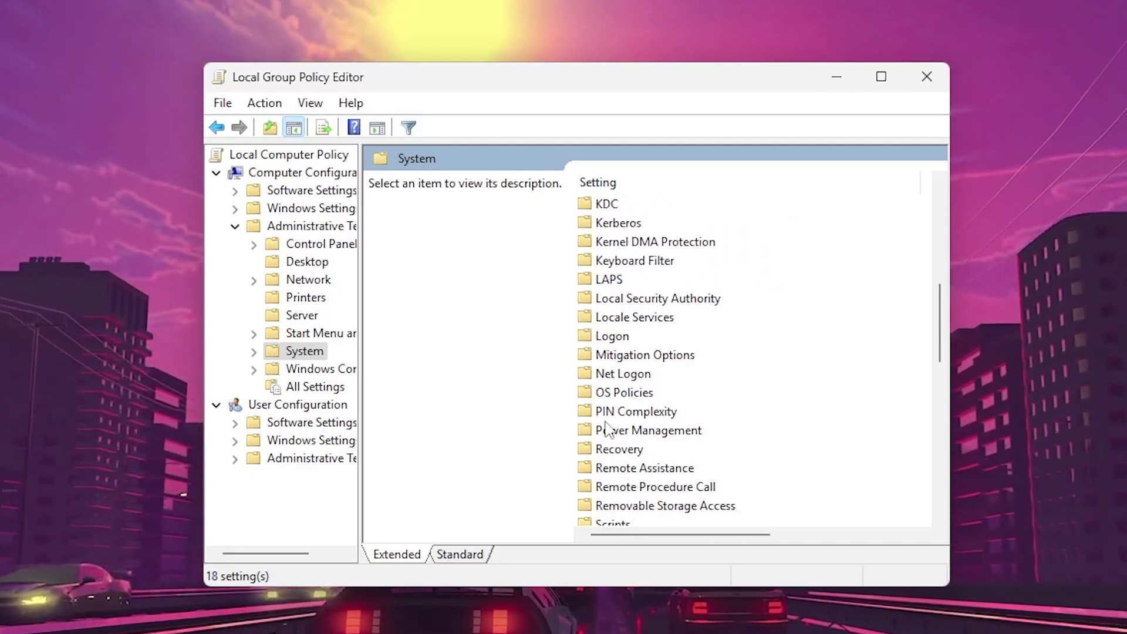
{"action": "left_click", "coordinate": [656, 433]}
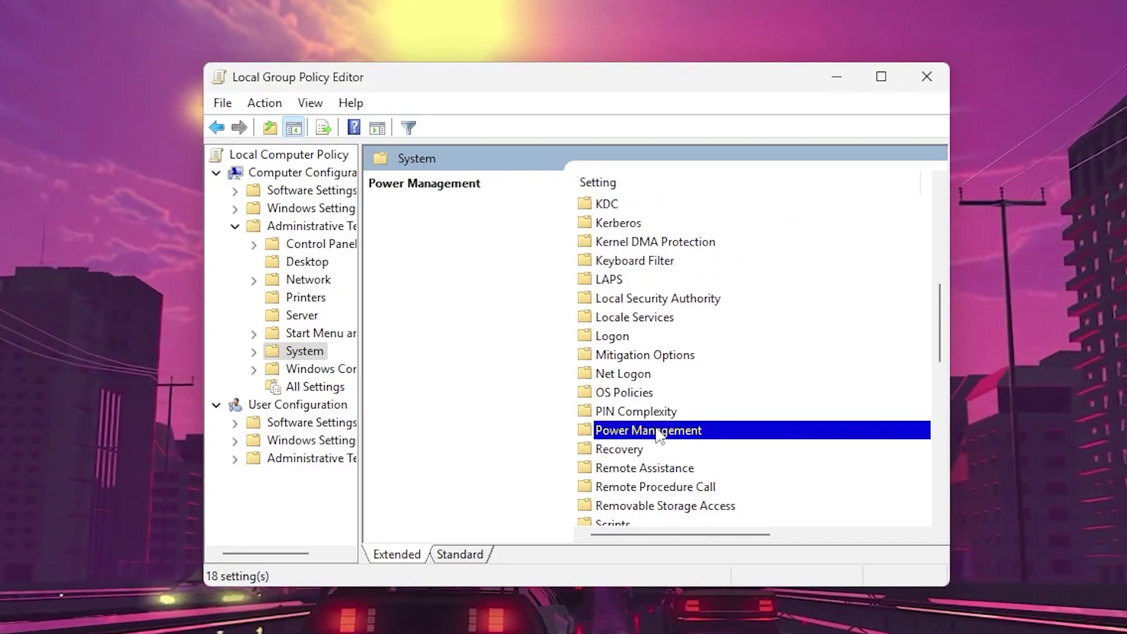
{"action": "double_click", "coordinate": [656, 432]}
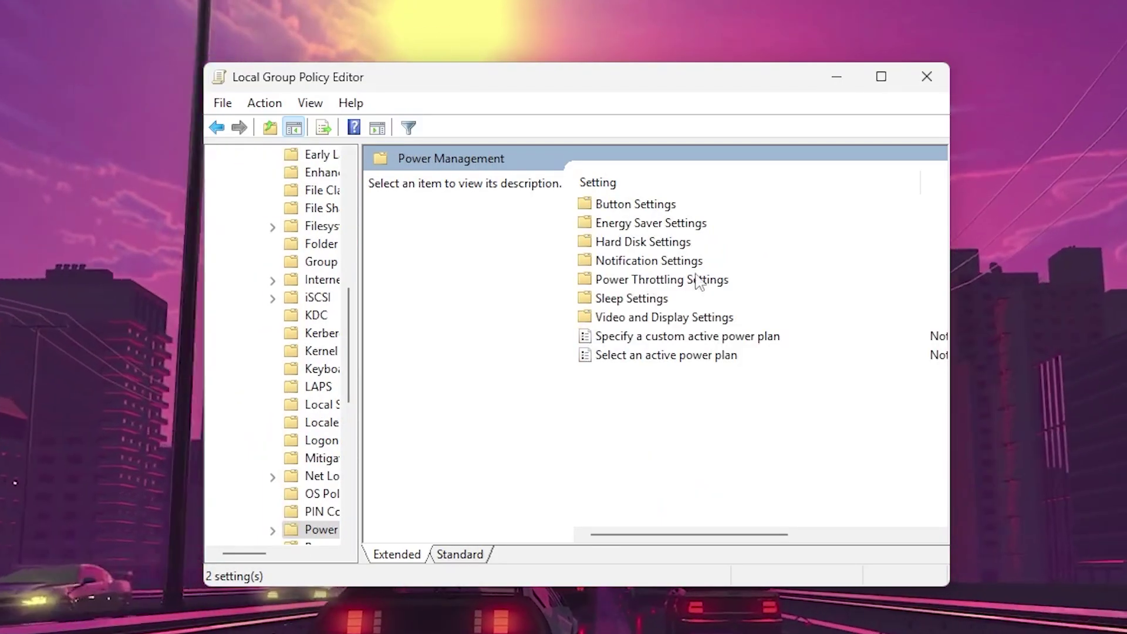
{"action": "double_click", "coordinate": [686, 280]}
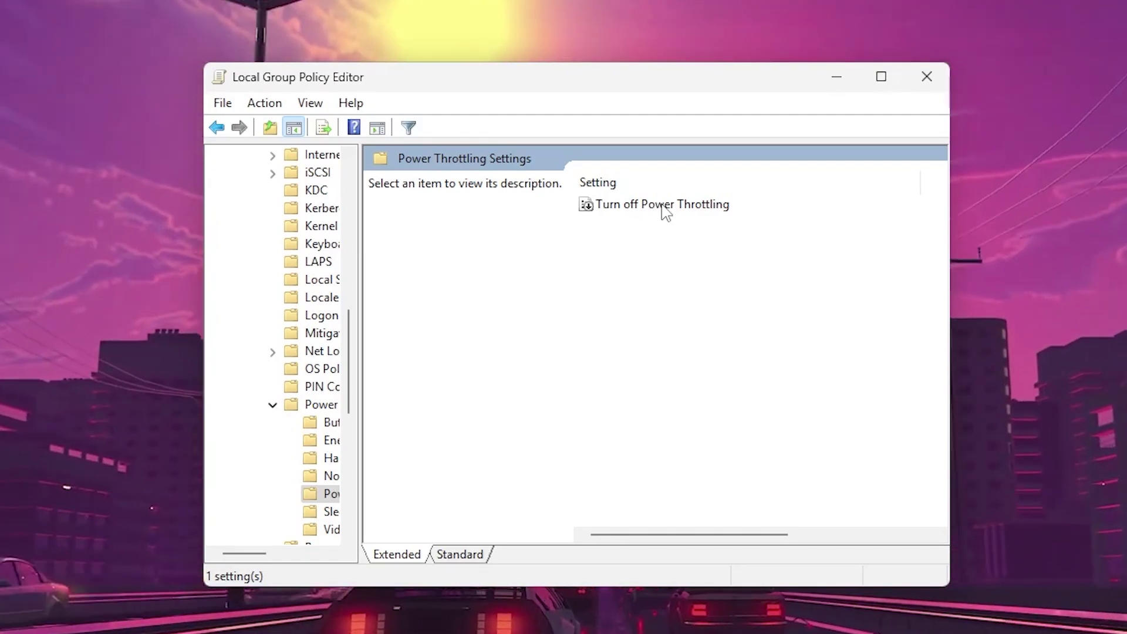
Set the Turn off Power Throttling policy to Enabled and apply it.
{"action": "double_click", "coordinate": [663, 205]}
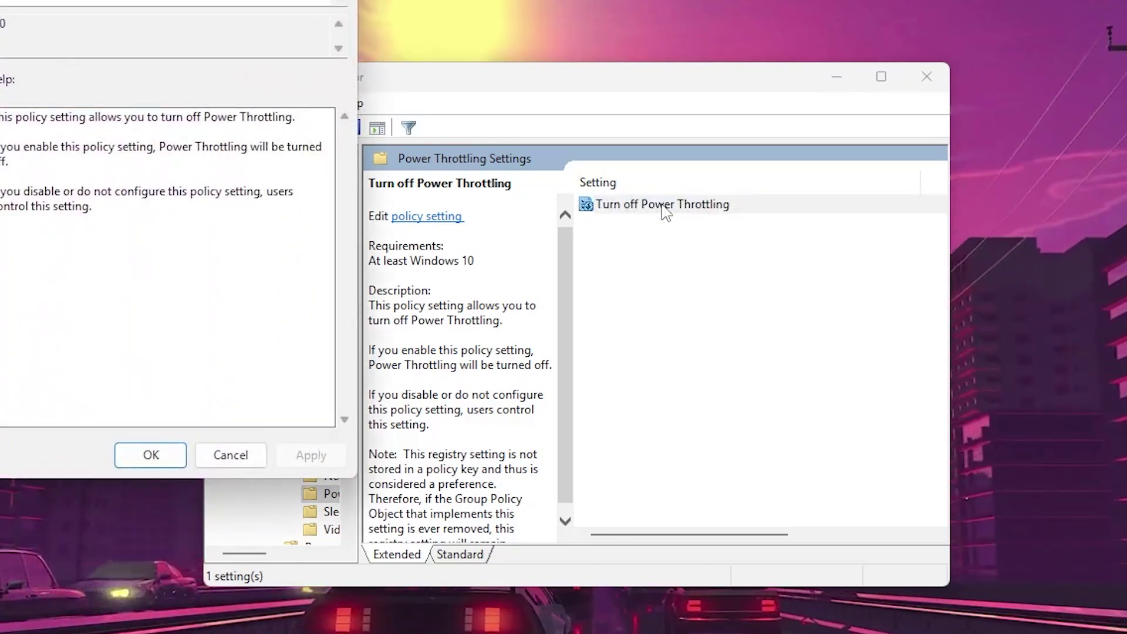
{"action": "left_click_drag", "start_coordinate": [35, 2], "coordinate": [422, 93]}
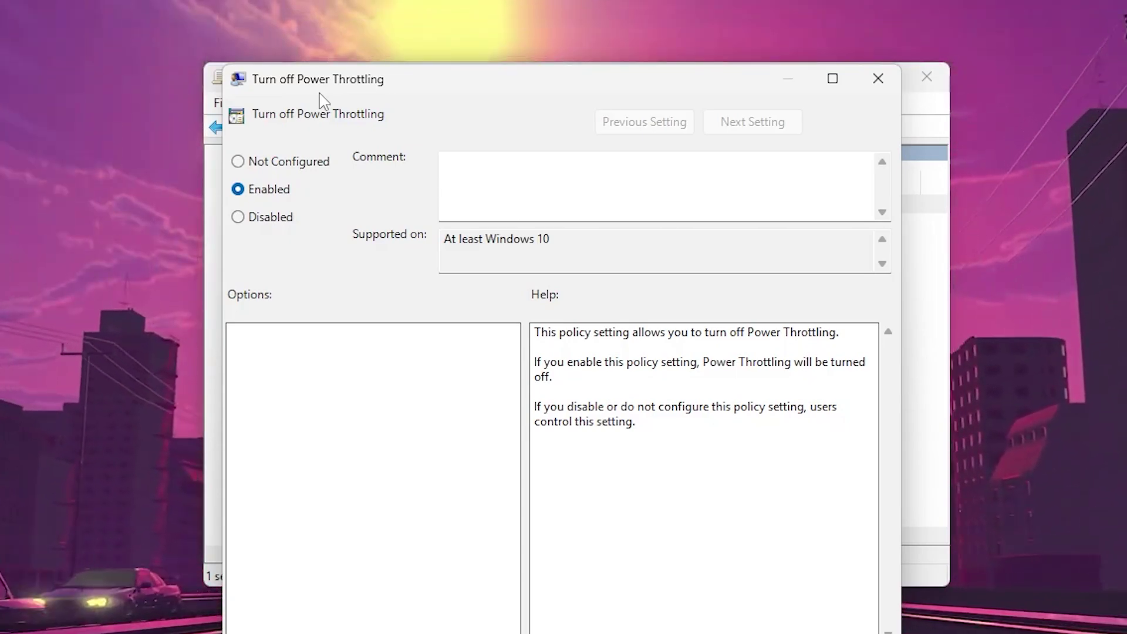
{"action": "left_click", "coordinate": [635, 628]}
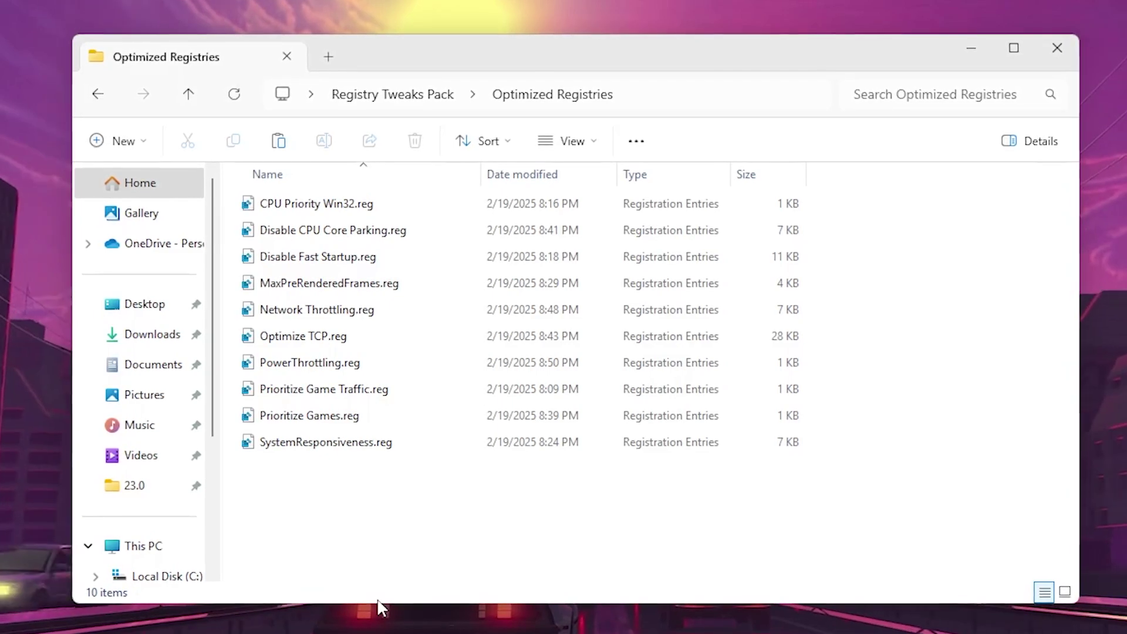
Return to Registry Tweaks Pack, check Revert Registries, then open the Optimized Registries folder.
{"action": "key", "text": "alt+Left"}
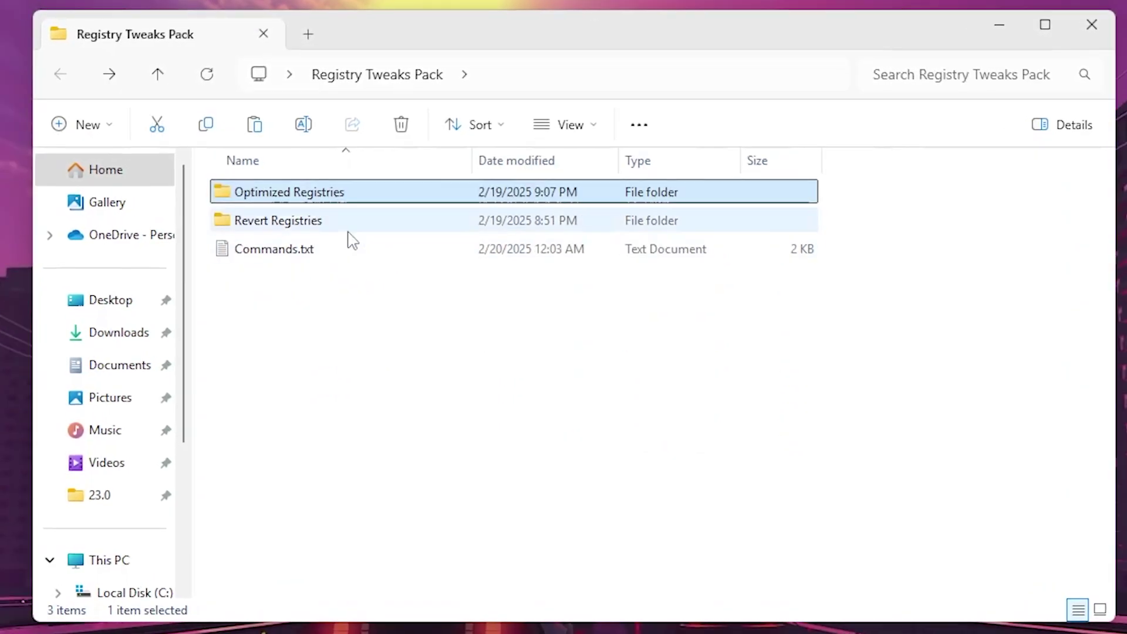
{"action": "double_click", "coordinate": [327, 225]}
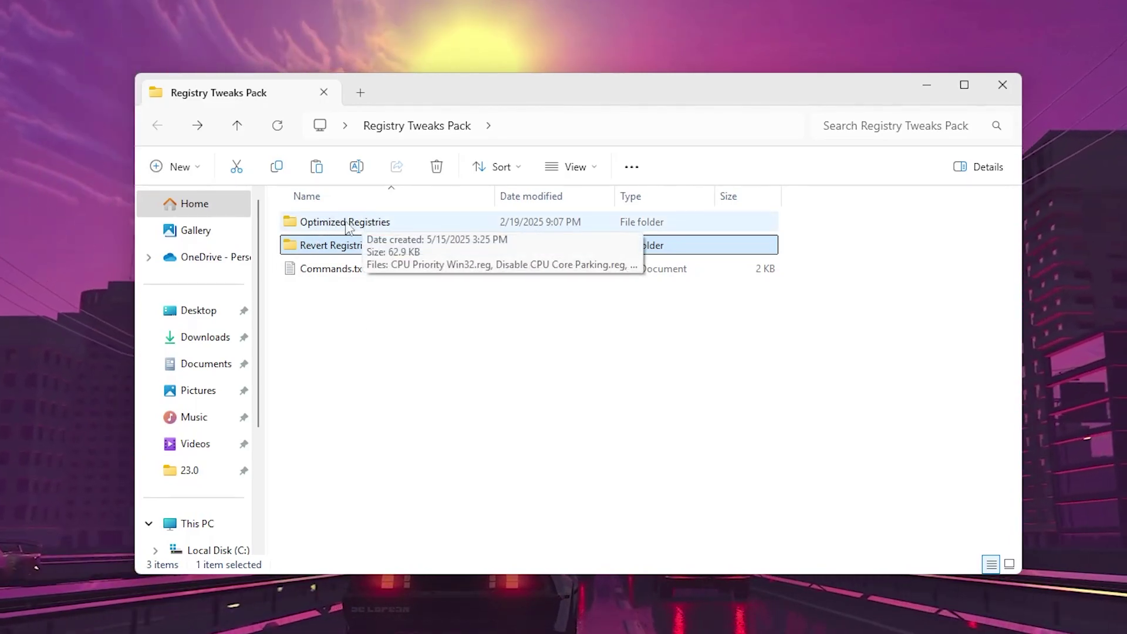
{"action": "double_click", "coordinate": [364, 225]}
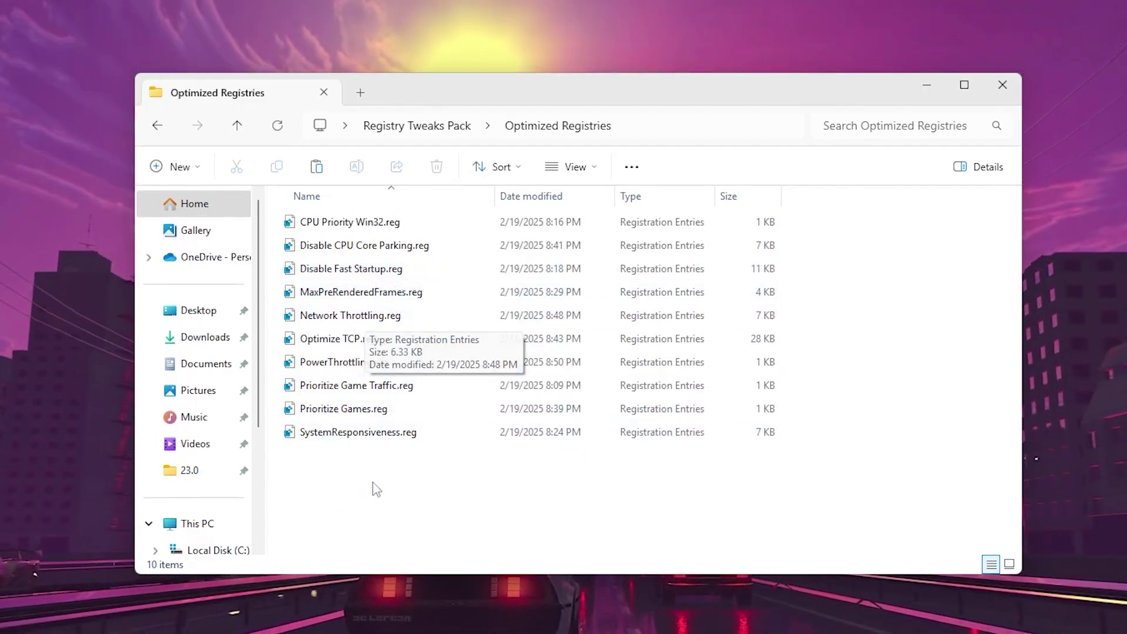
Merge CPU Priority Win32.reg into the registry, confirming the UAC and Registry Editor prompts.
{"action": "double_click", "coordinate": [314, 221]}
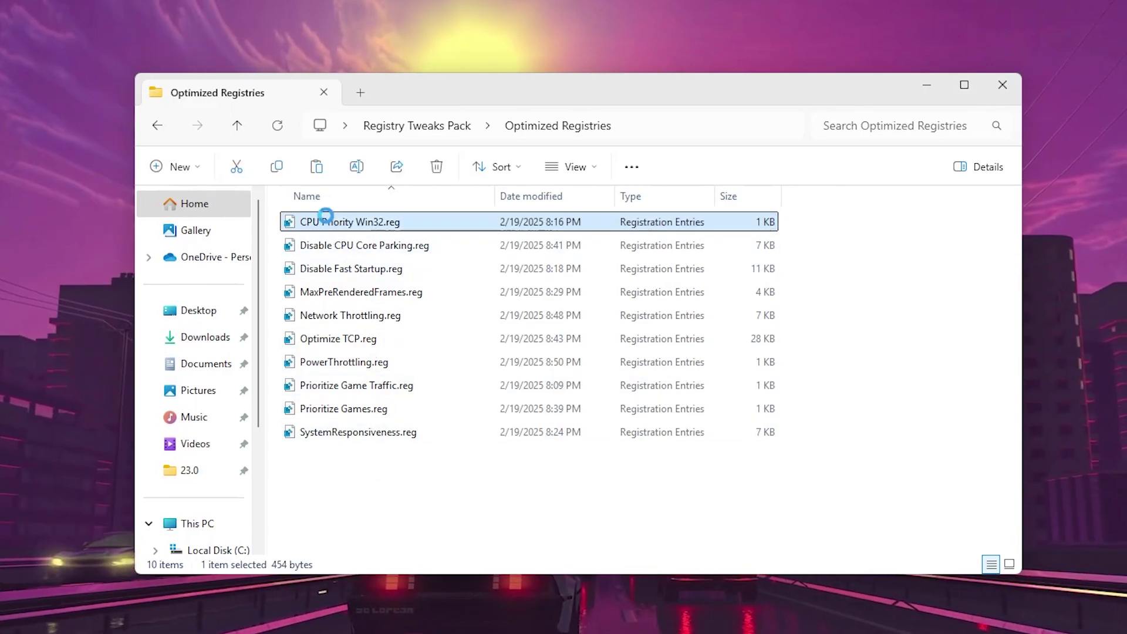
{"action": "left_click", "coordinate": [482, 506]}
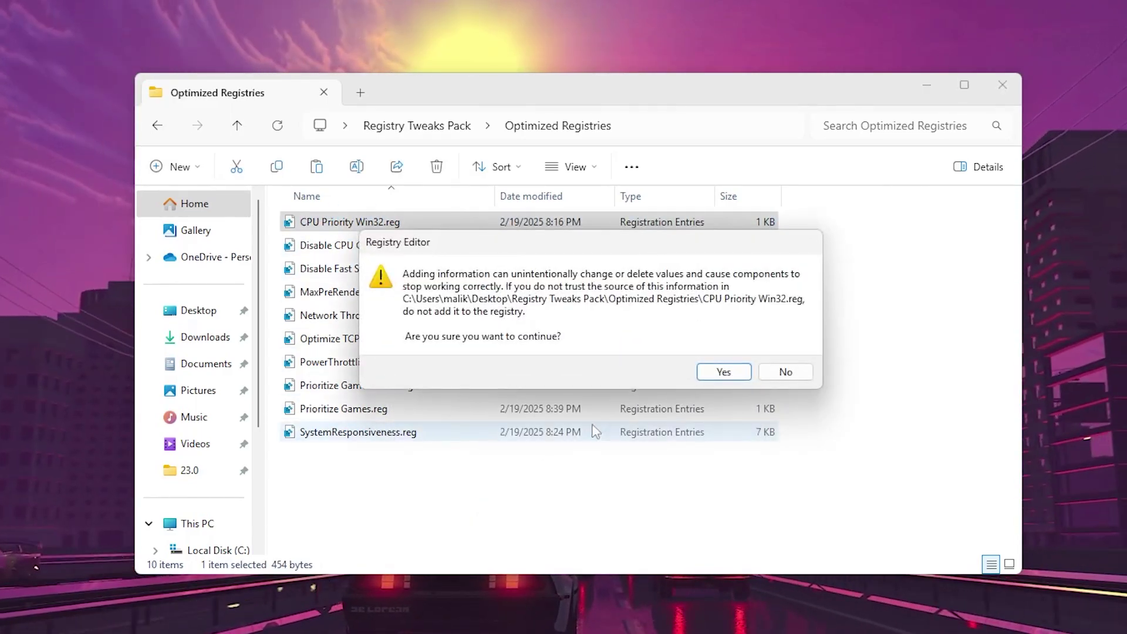
{"action": "left_click", "coordinate": [723, 371]}
{"action": "left_click", "coordinate": [778, 348]}
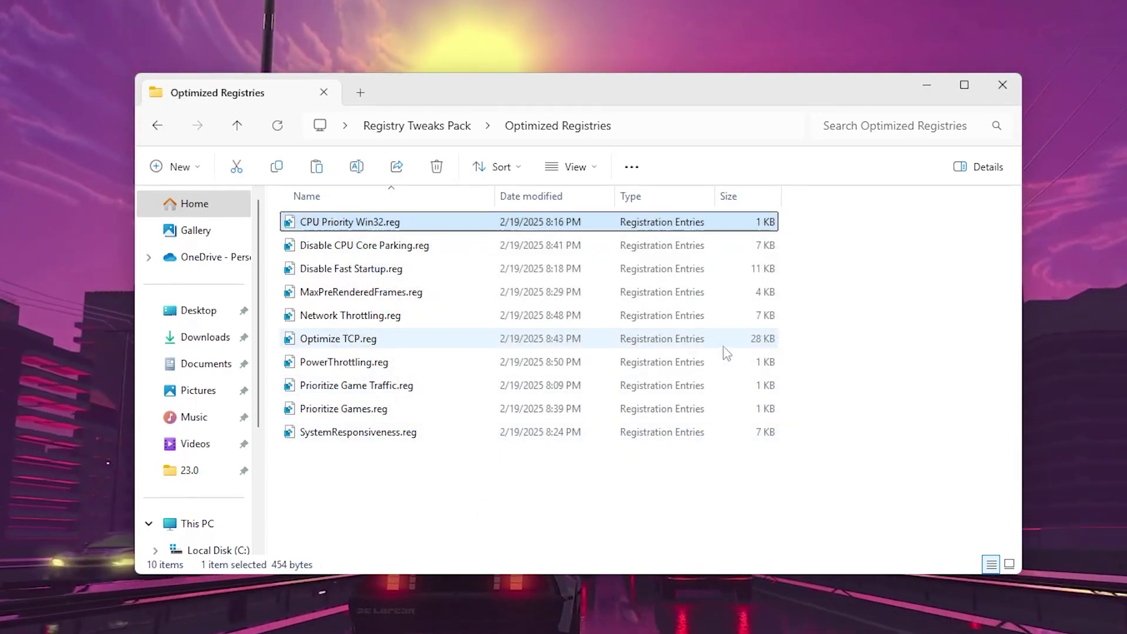
Merge Disable CPU Core Parking.reg into the registry, then briefly select and deselect the file list.
{"action": "double_click", "coordinate": [351, 245]}
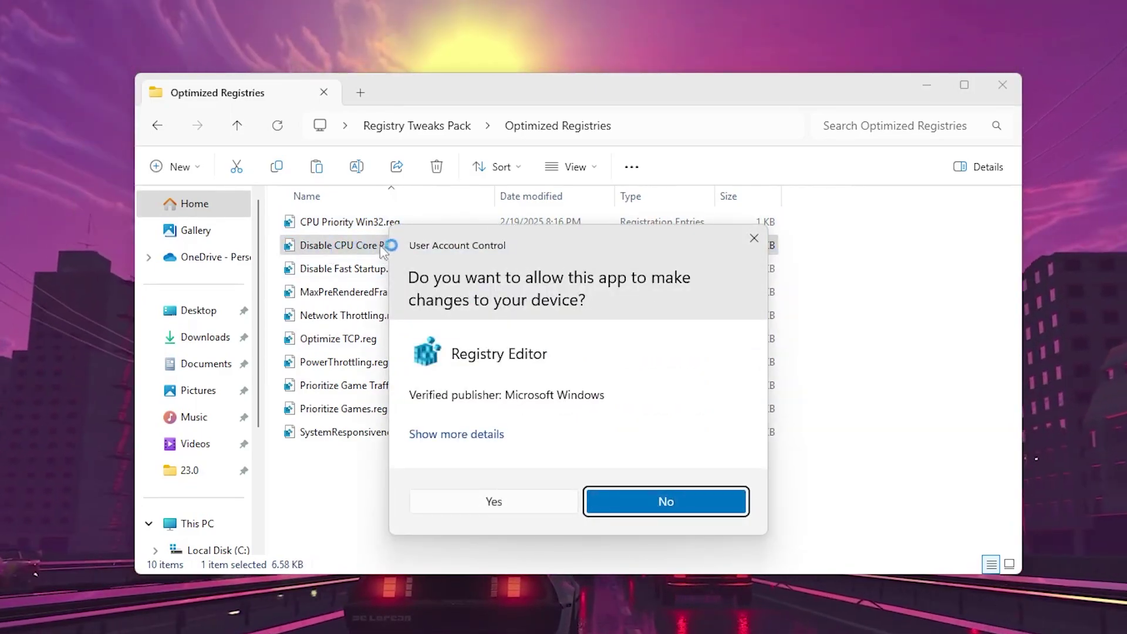
{"action": "left_click", "coordinate": [496, 505]}
{"action": "left_click", "coordinate": [722, 371]}
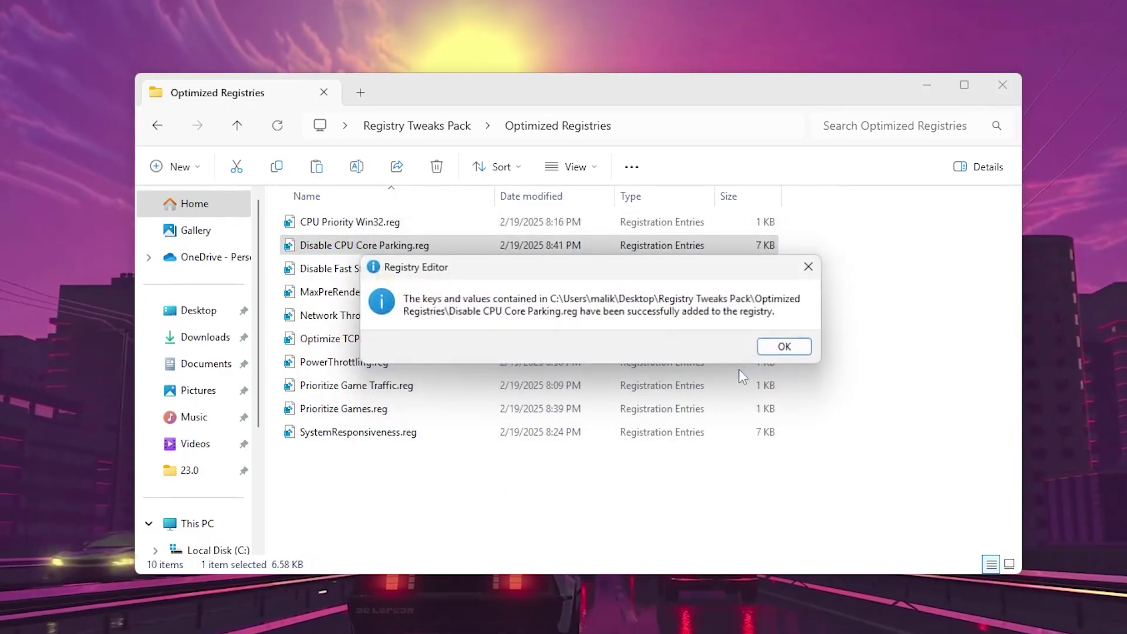
{"action": "left_click", "coordinate": [786, 347]}
{"action": "left_click_drag", "start_coordinate": [645, 473], "coordinate": [353, 199]}
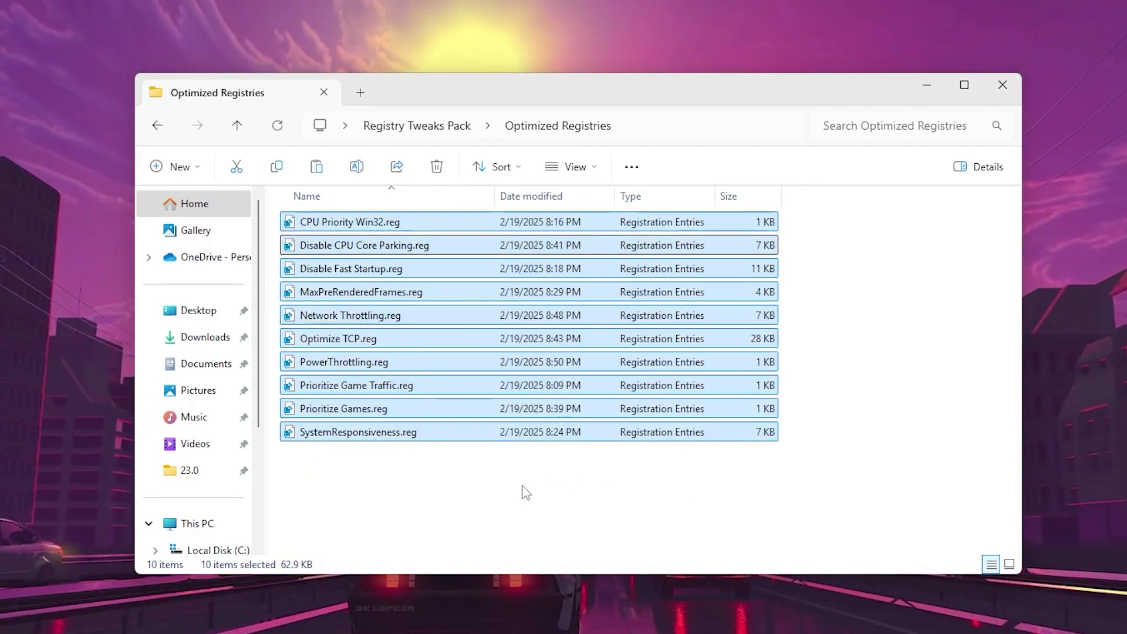
{"action": "left_click", "coordinate": [441, 505]}
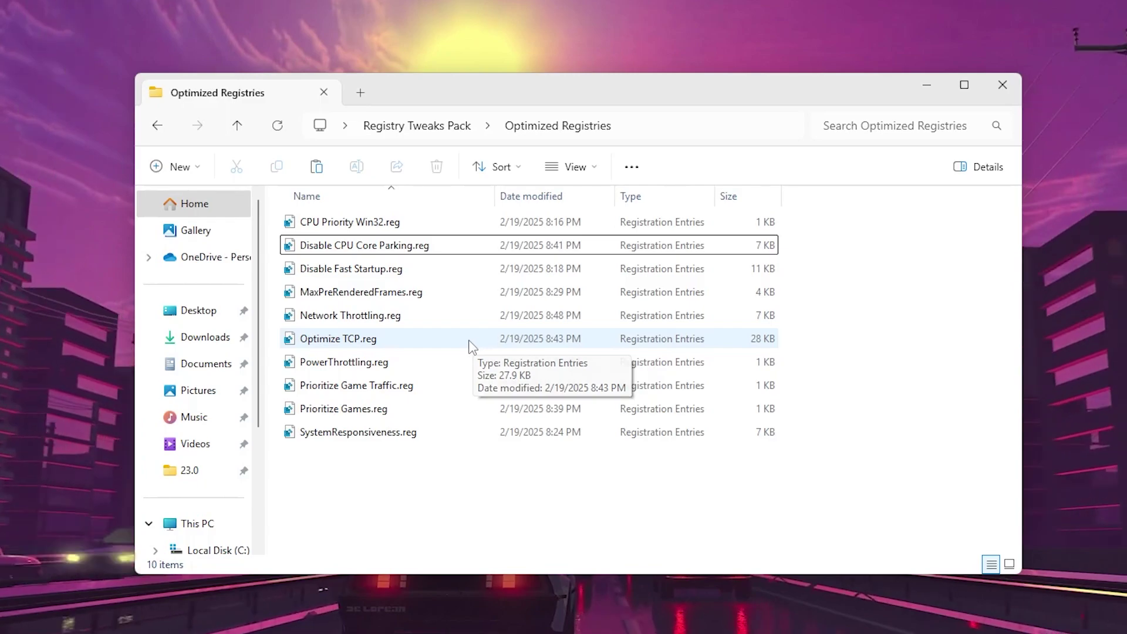
Go back to Registry Tweaks Pack and look inside the Revert Registries folder.
{"action": "key", "text": "alt+Left"}
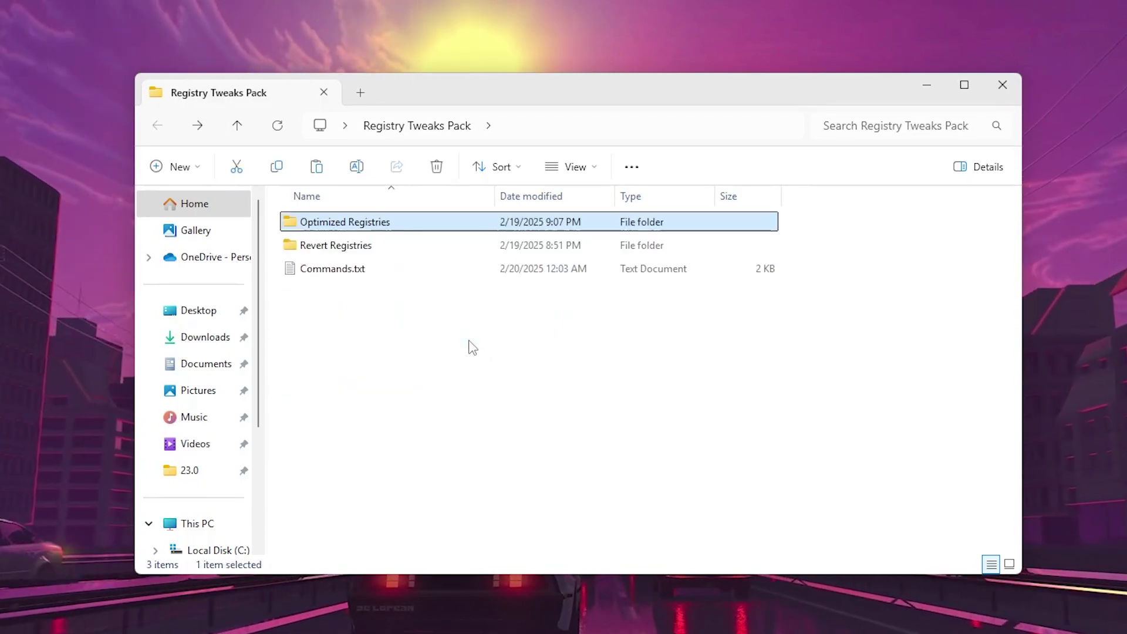
{"action": "double_click", "coordinate": [358, 245]}
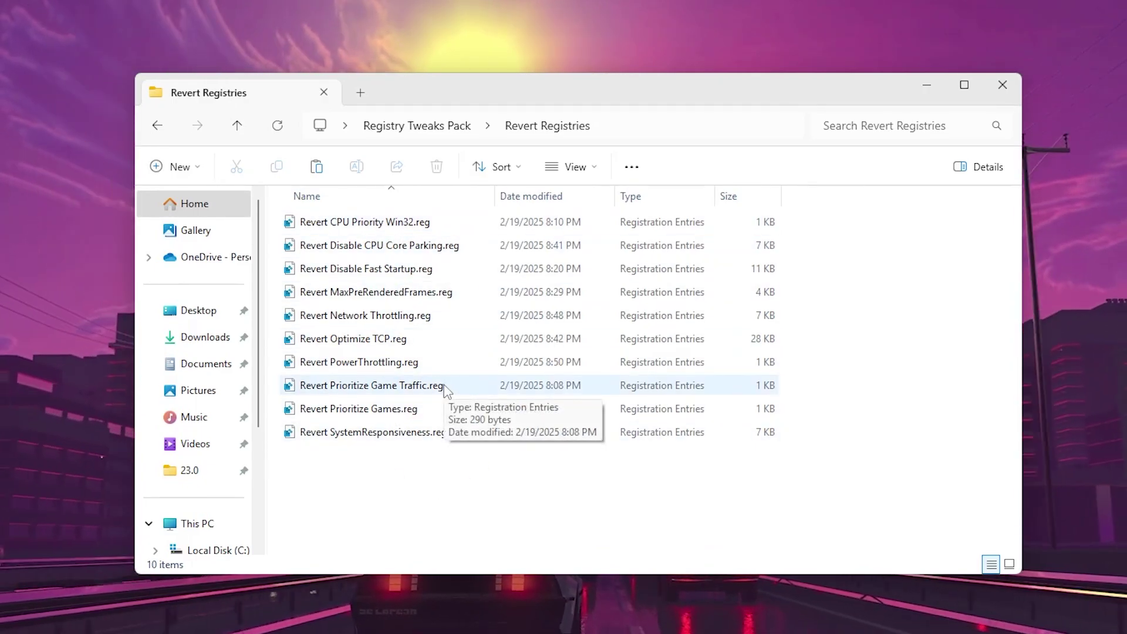
{"action": "key", "text": "alt+Left"}
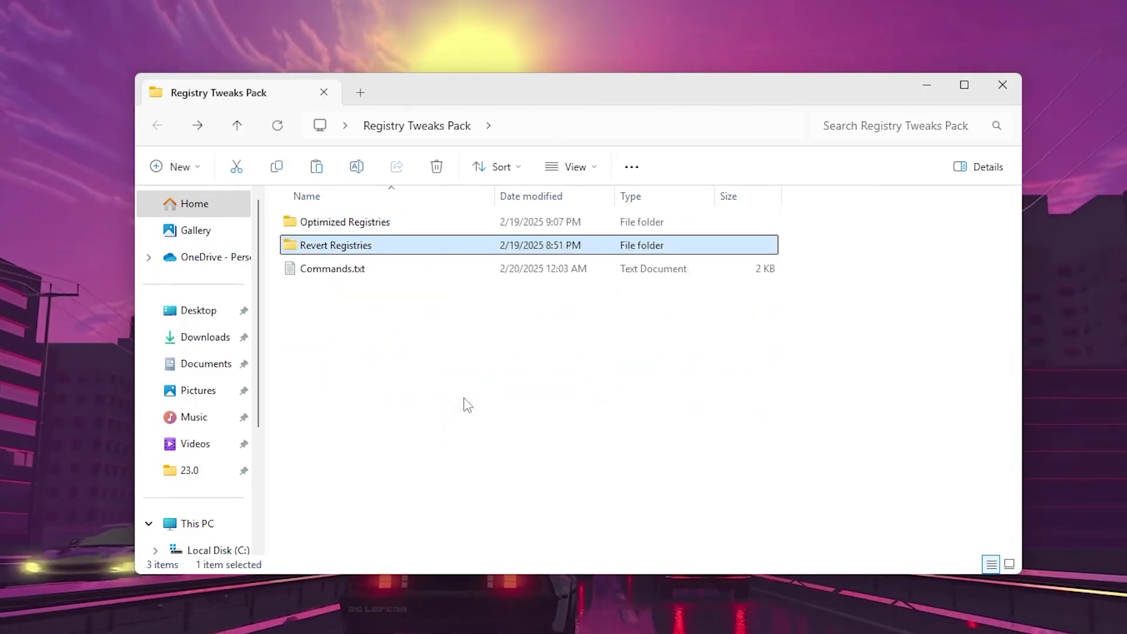
Open Commands.txt and select the PowerThrottling registry path on line 1.
{"action": "double_click", "coordinate": [350, 272]}
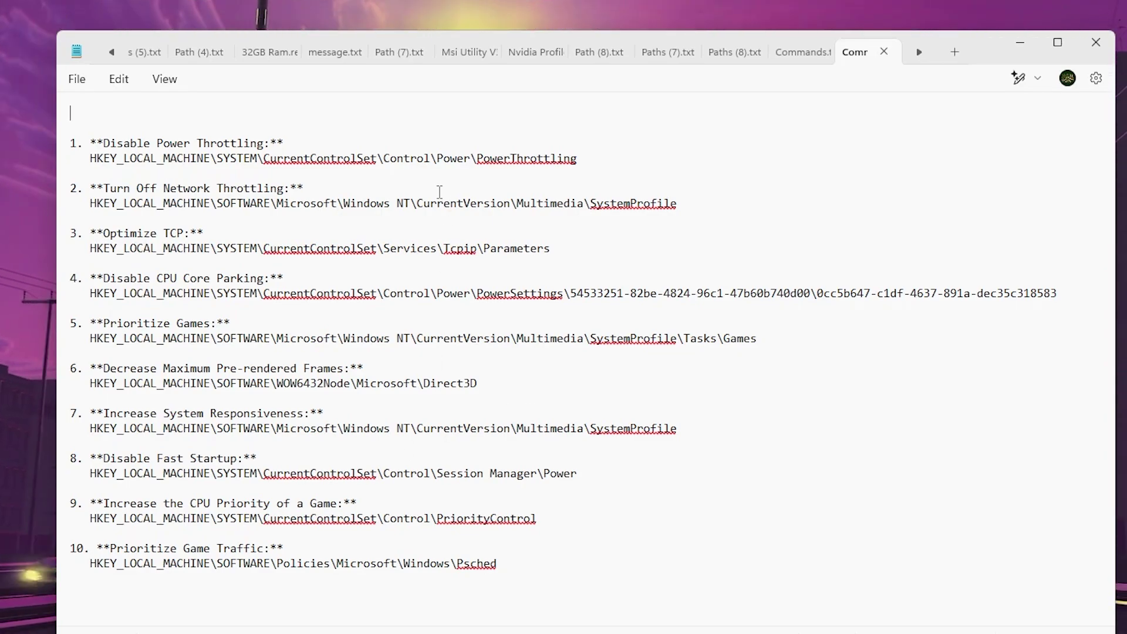
{"action": "left_click_drag", "start_coordinate": [610, 157], "coordinate": [200, 155]}
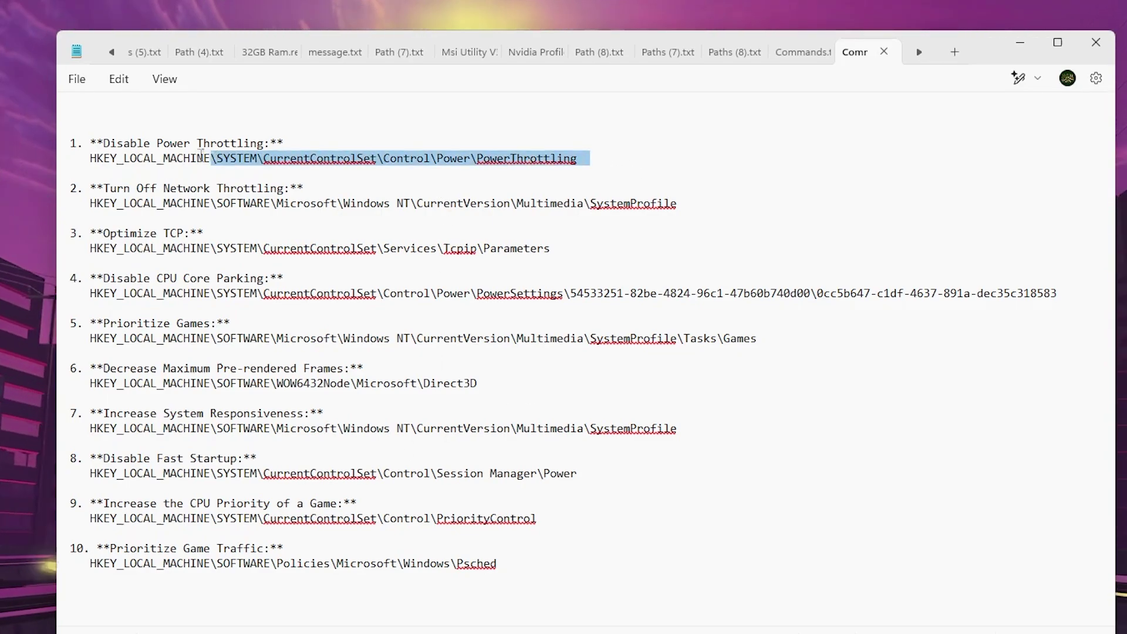
{"action": "left_click_drag", "start_coordinate": [112, 157], "coordinate": [114, 160]}
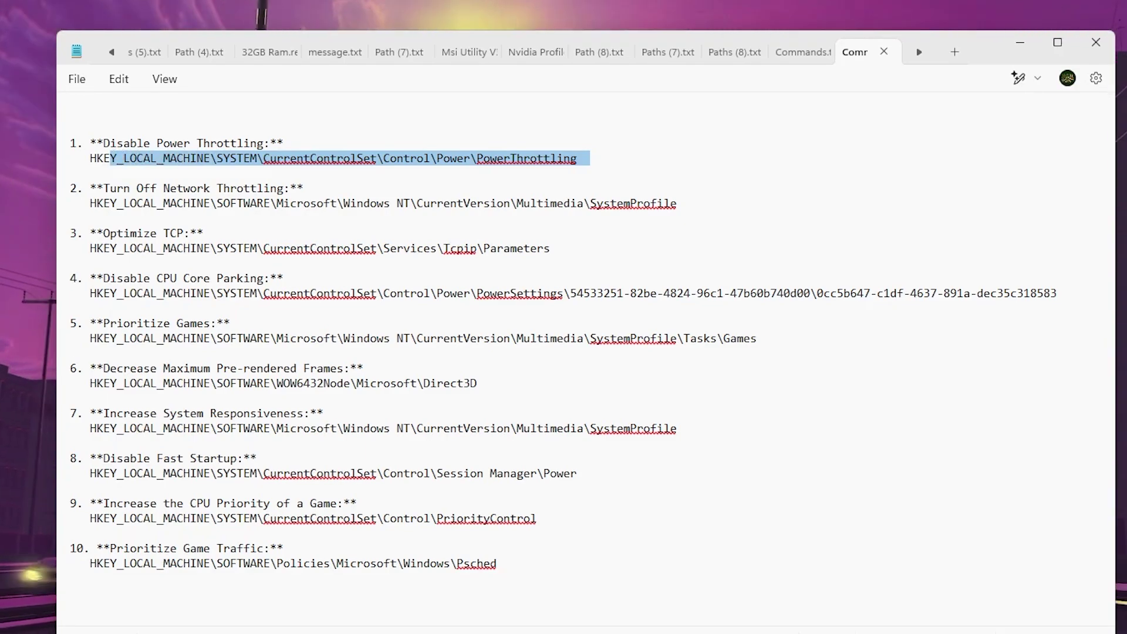
Close the Commands.txt Notepad window.
{"action": "left_click", "coordinate": [1089, 50]}
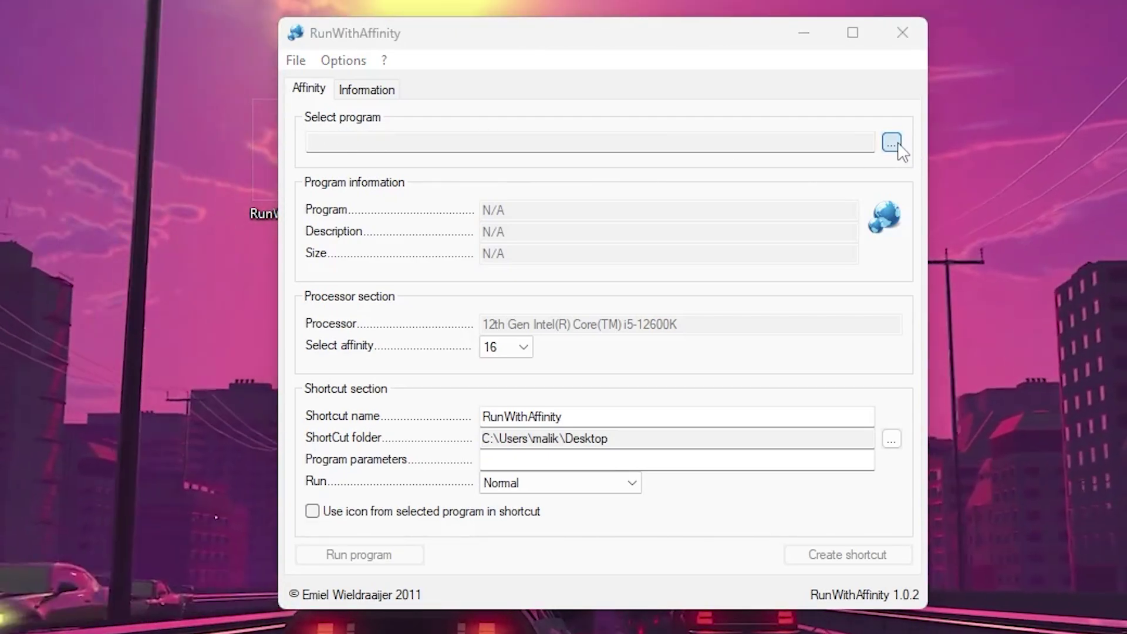
Browse to C:\Program Files\Epic Games\Fortnite\FortniteGame\Binaries\Win64 and select FortniteClient-Win64-Shipping.exe.
{"action": "left_click", "coordinate": [892, 144]}
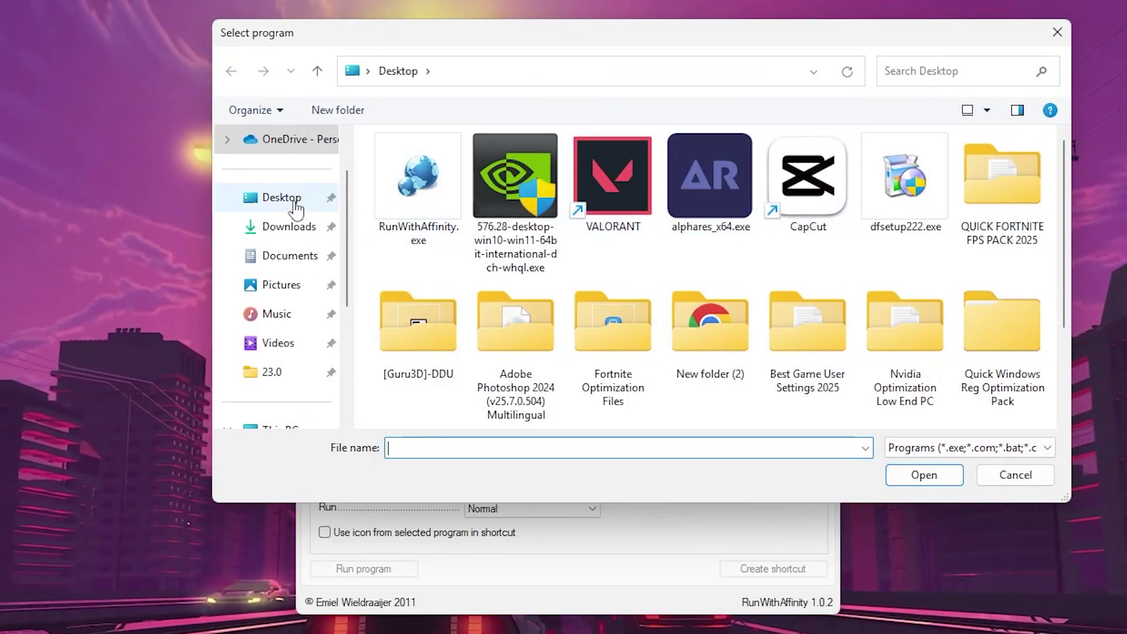
{"action": "scroll", "coordinate": [299, 253], "scroll_direction": "down", "scroll_amount": 1}
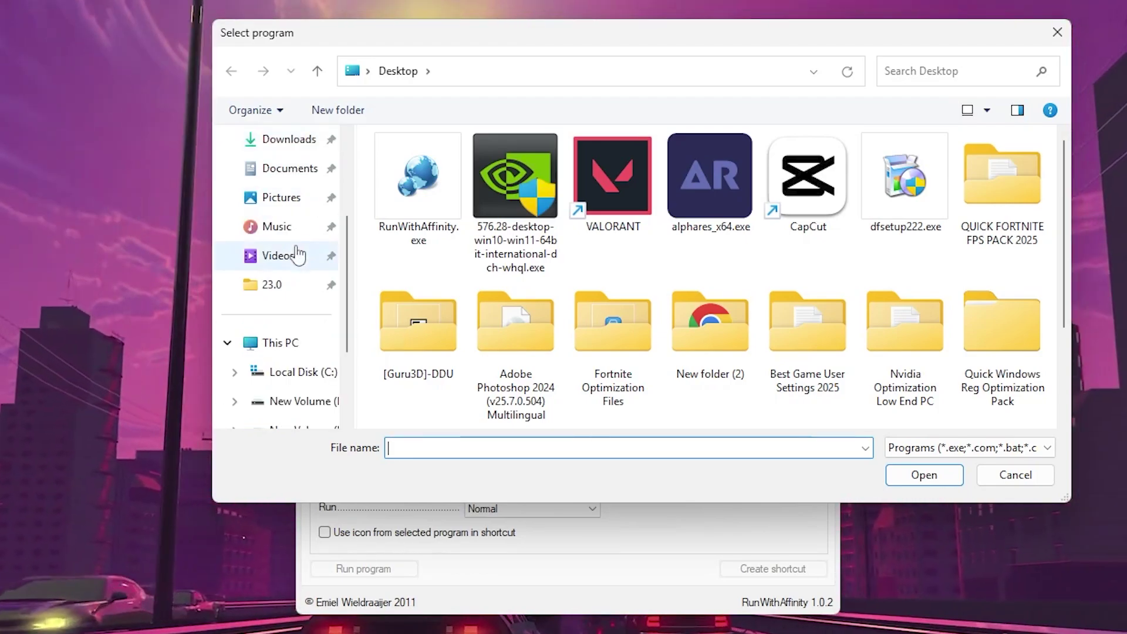
{"action": "left_click", "coordinate": [289, 352]}
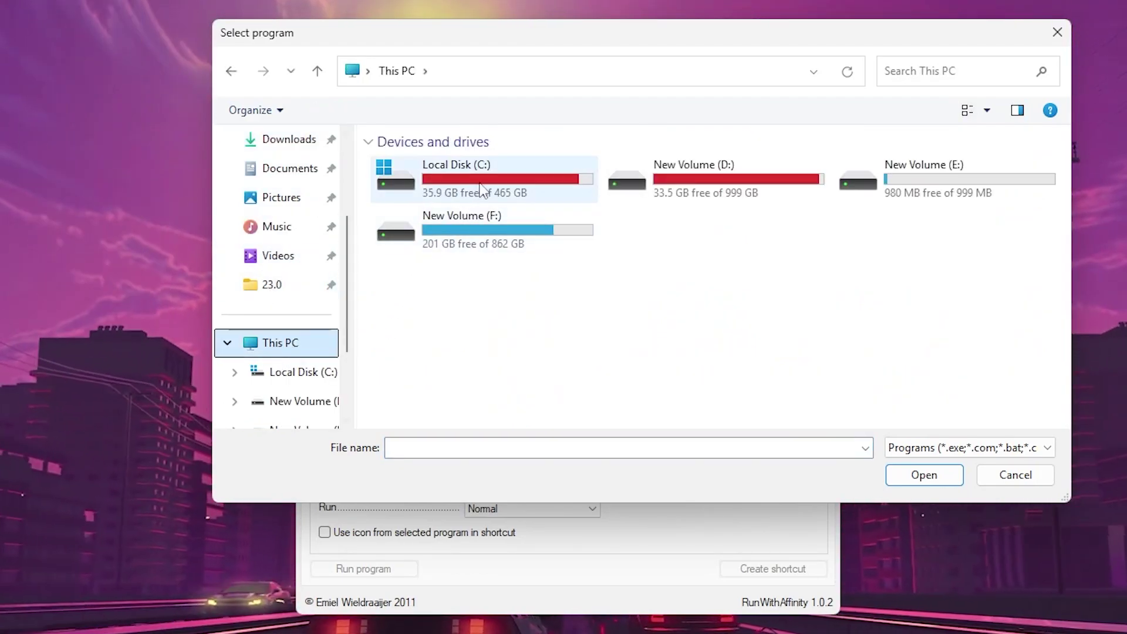
{"action": "left_click", "coordinate": [293, 371]}
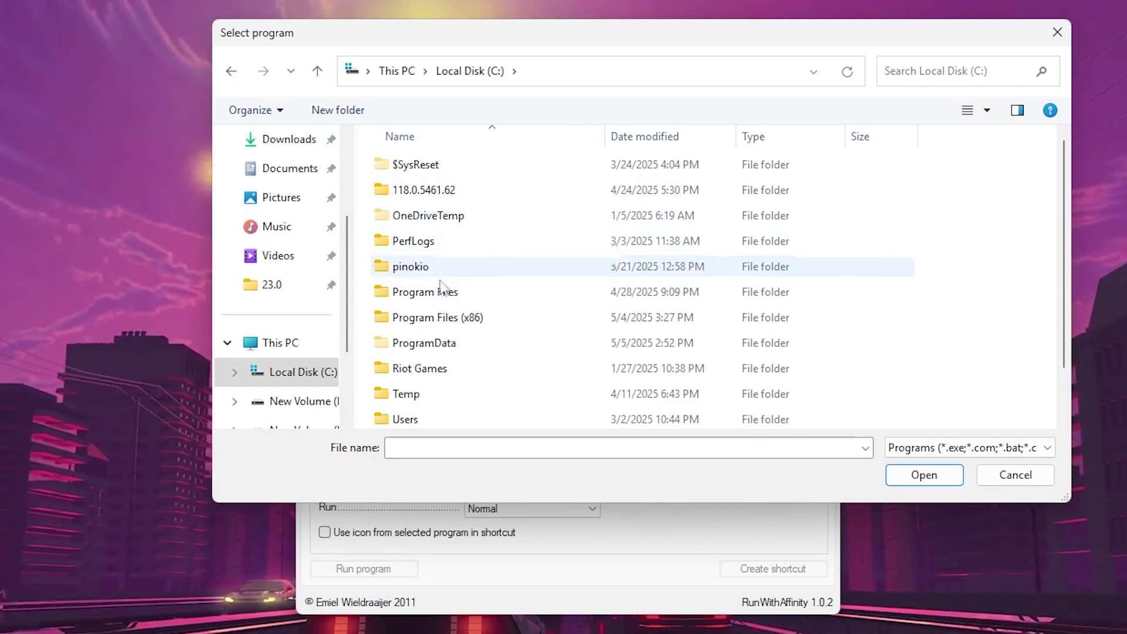
{"action": "double_click", "coordinate": [449, 297]}
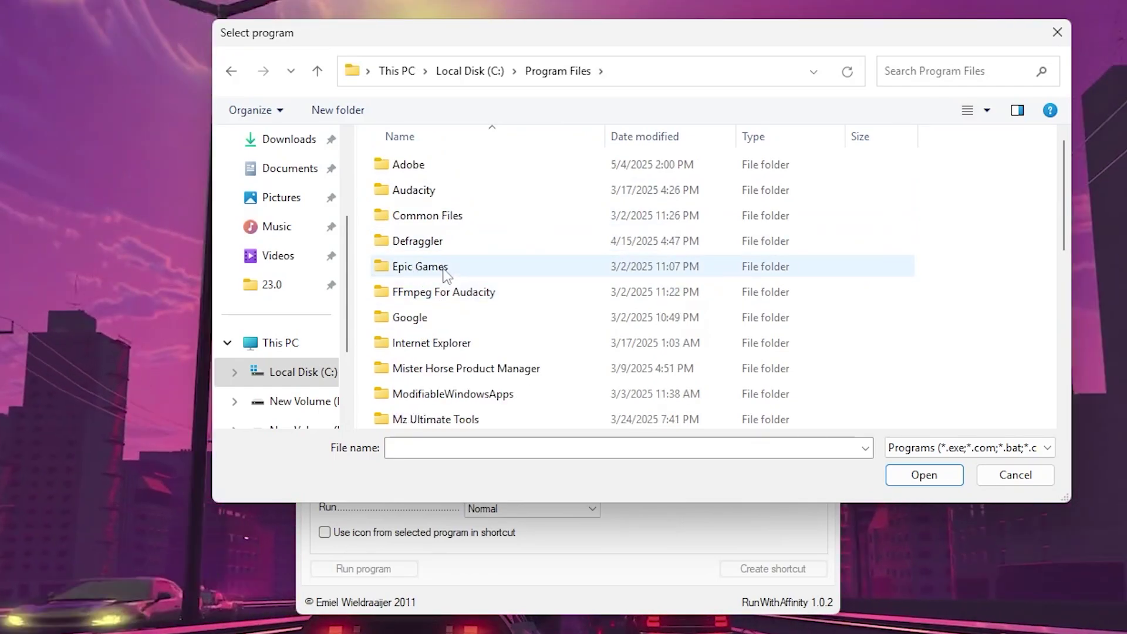
{"action": "double_click", "coordinate": [434, 267]}
{"action": "double_click", "coordinate": [435, 169]}
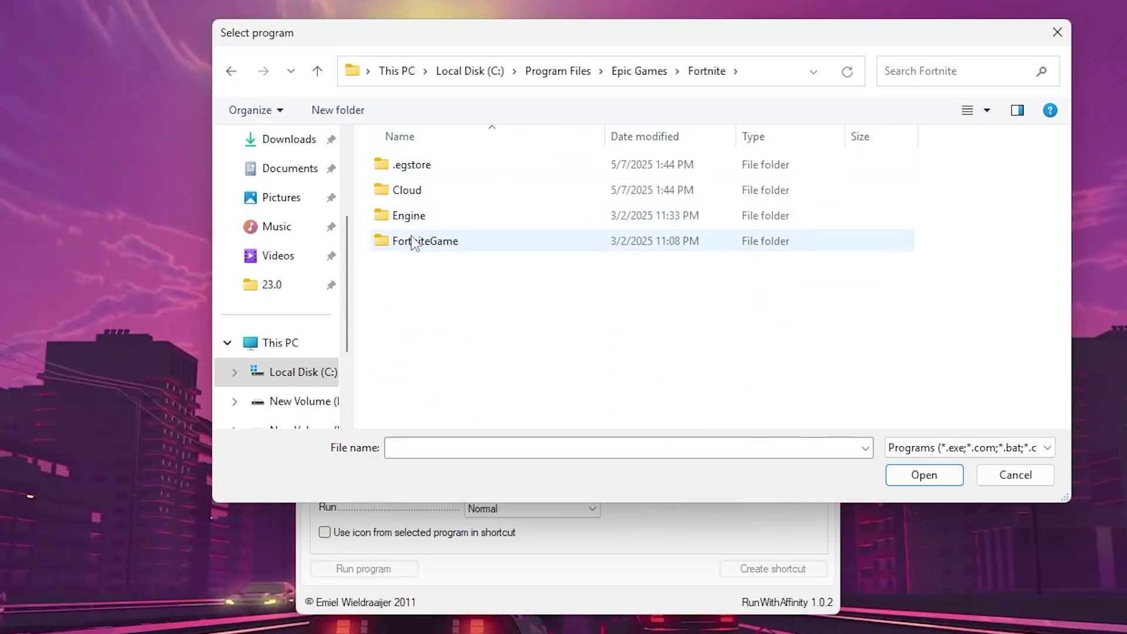
{"action": "double_click", "coordinate": [410, 241]}
{"action": "double_click", "coordinate": [470, 167]}
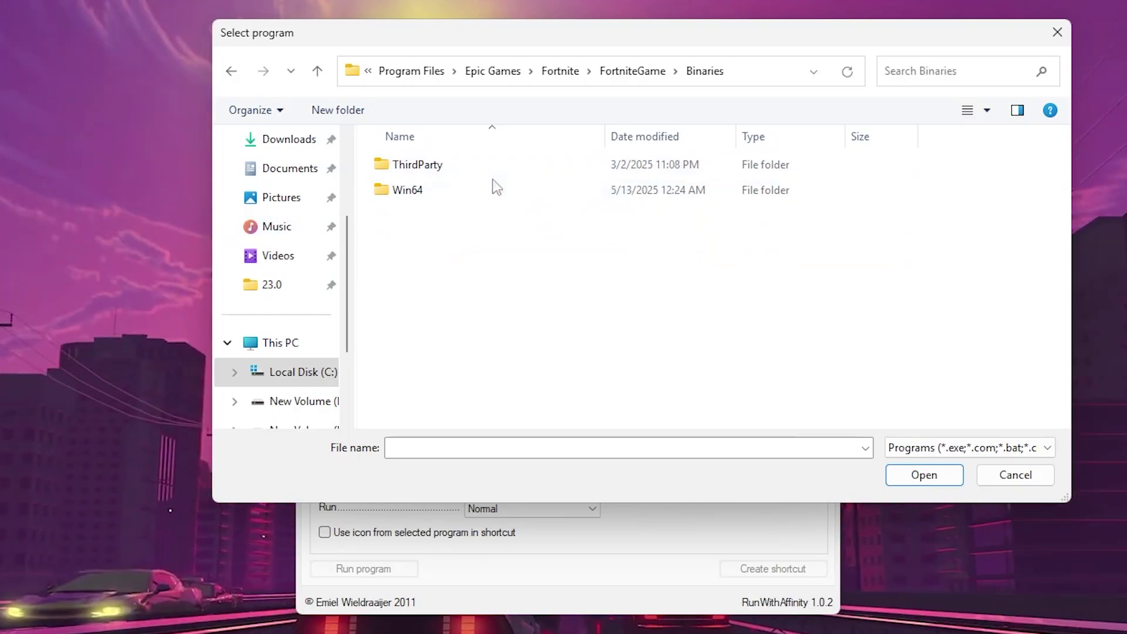
{"action": "double_click", "coordinate": [420, 189]}
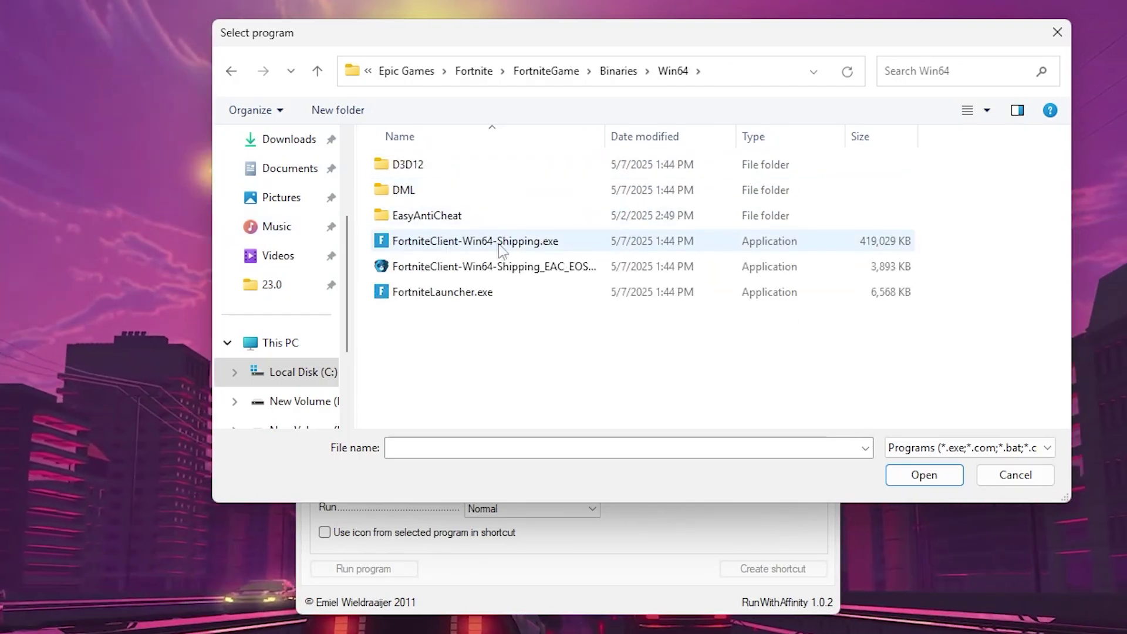
{"action": "left_click", "coordinate": [441, 247]}
Load FortniteClient-Win64-Shipping.exe, set affinity to 16, and start appending Fortnite to the shortcut name.
{"action": "left_click", "coordinate": [923, 475]}
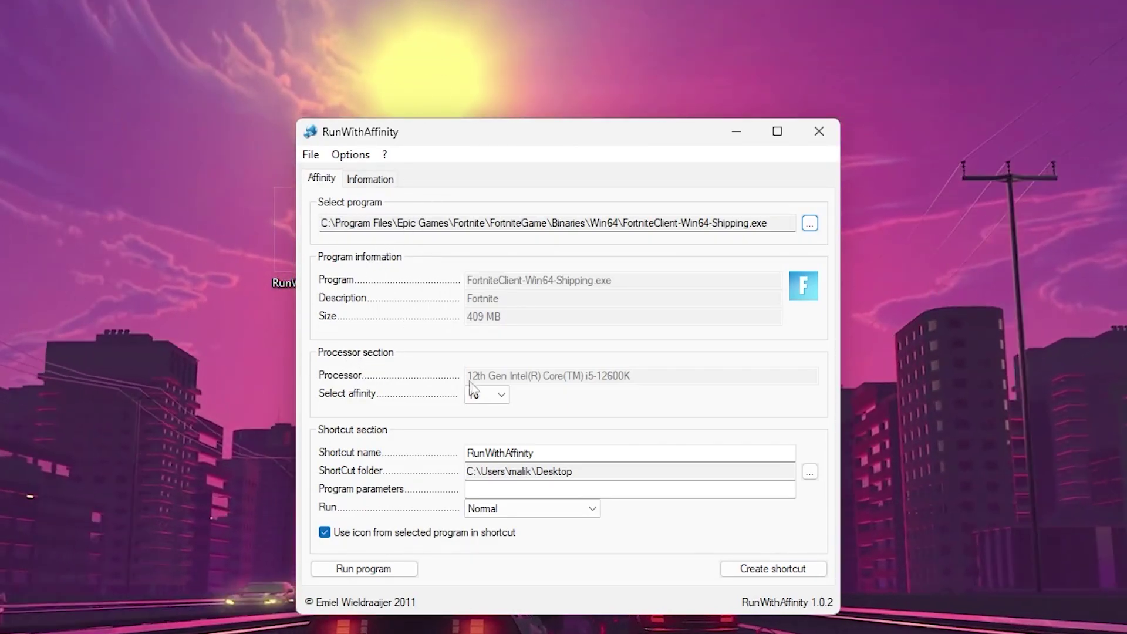
{"action": "left_click", "coordinate": [485, 400]}
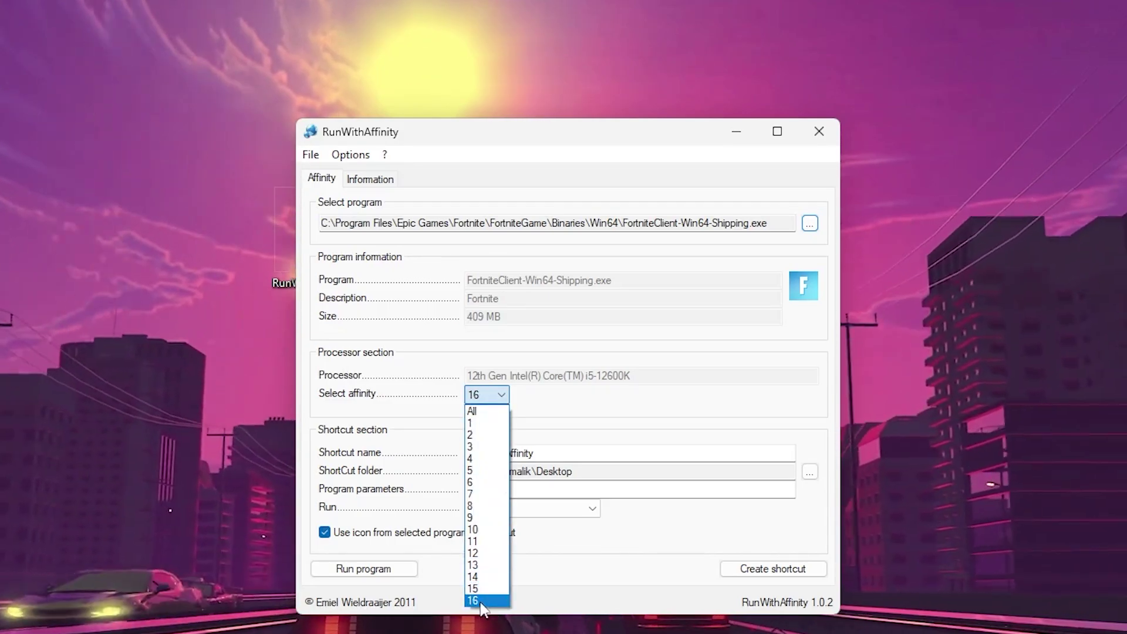
{"action": "left_click", "coordinate": [483, 601]}
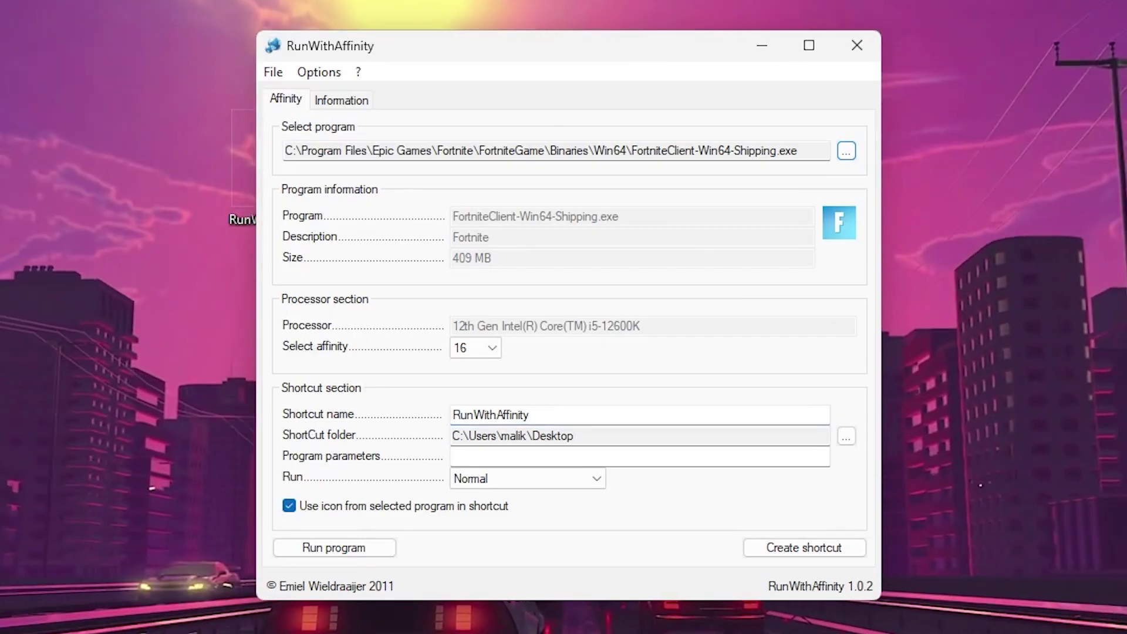
{"action": "type", "text": "Fortnite"}
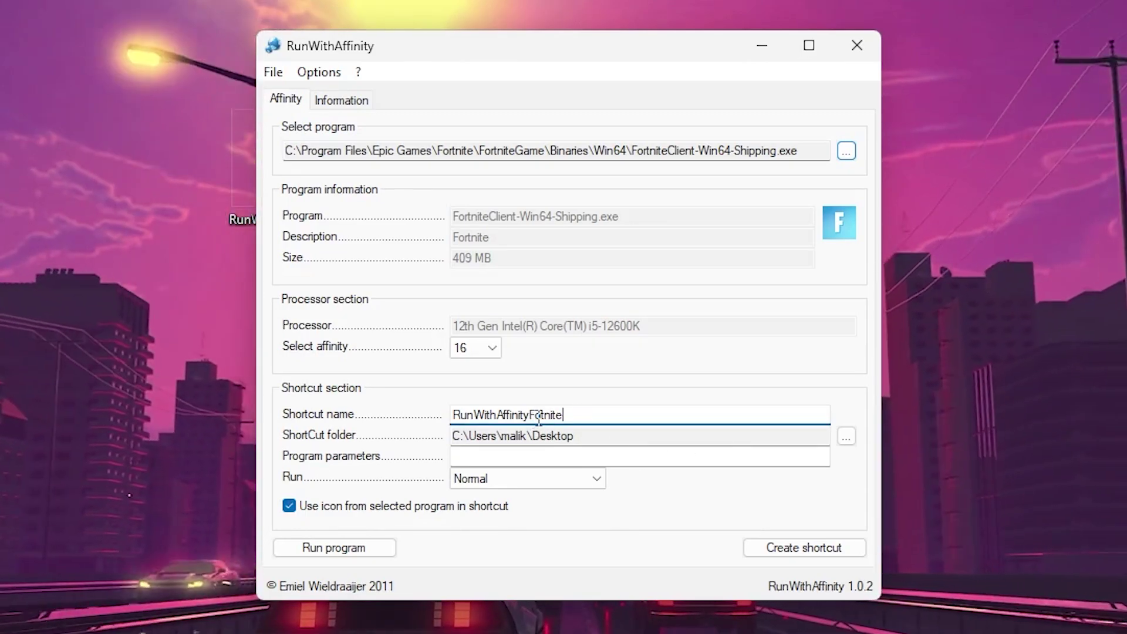
{"action": "type", "text": "r"}
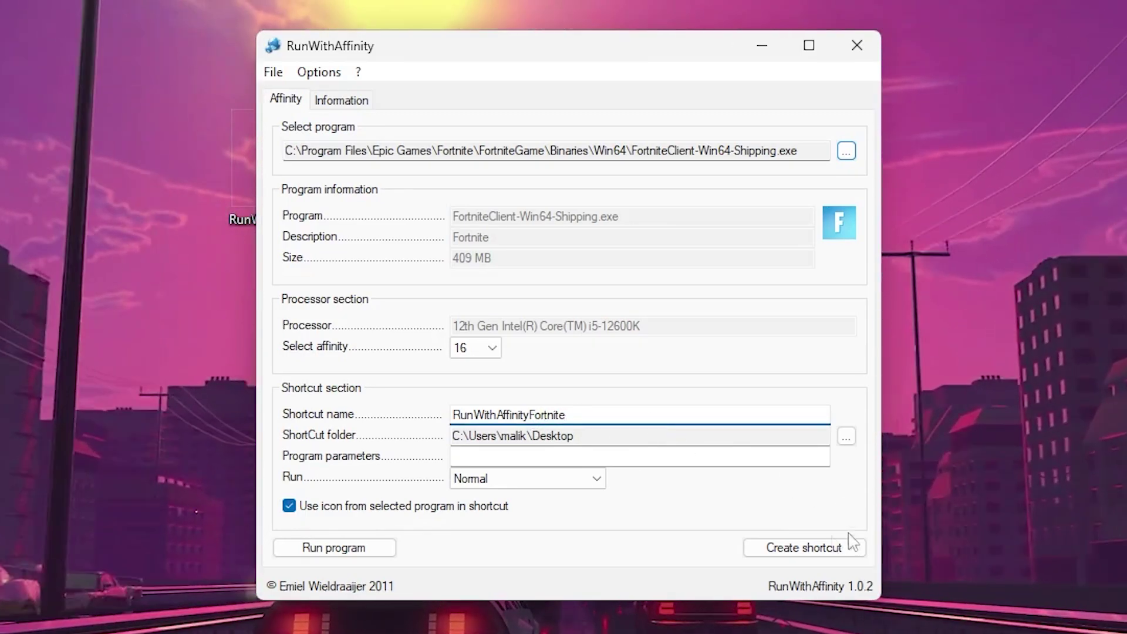
Create the RunWithAffinityFortnite desktop shortcut and dismiss the confirmation message.
{"action": "left_click", "coordinate": [799, 554]}
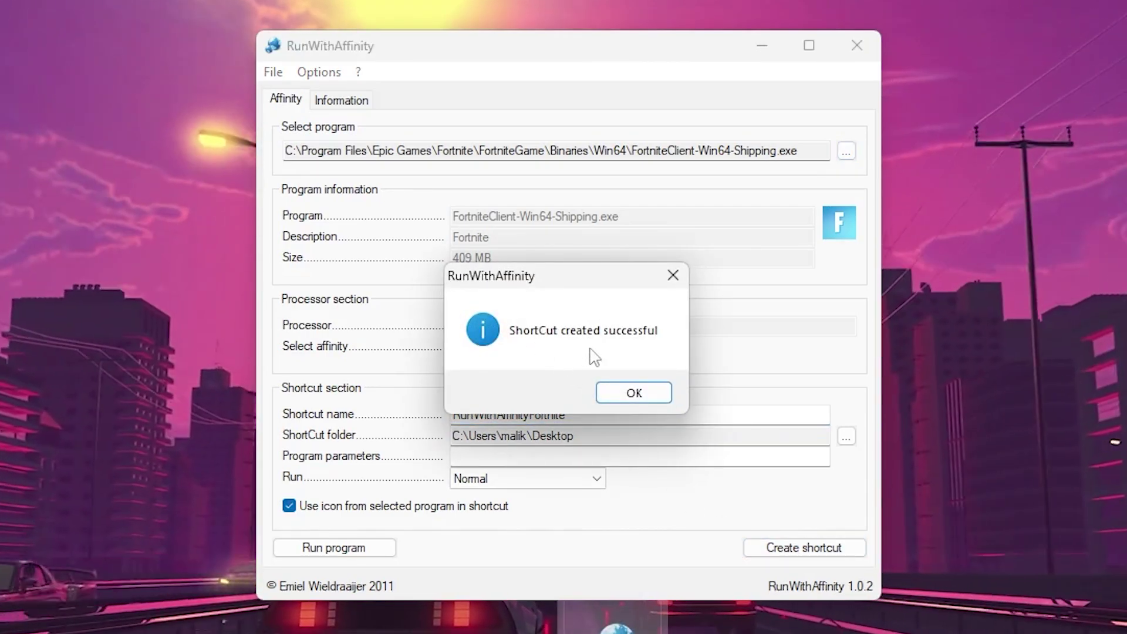
{"action": "left_click", "coordinate": [634, 389]}
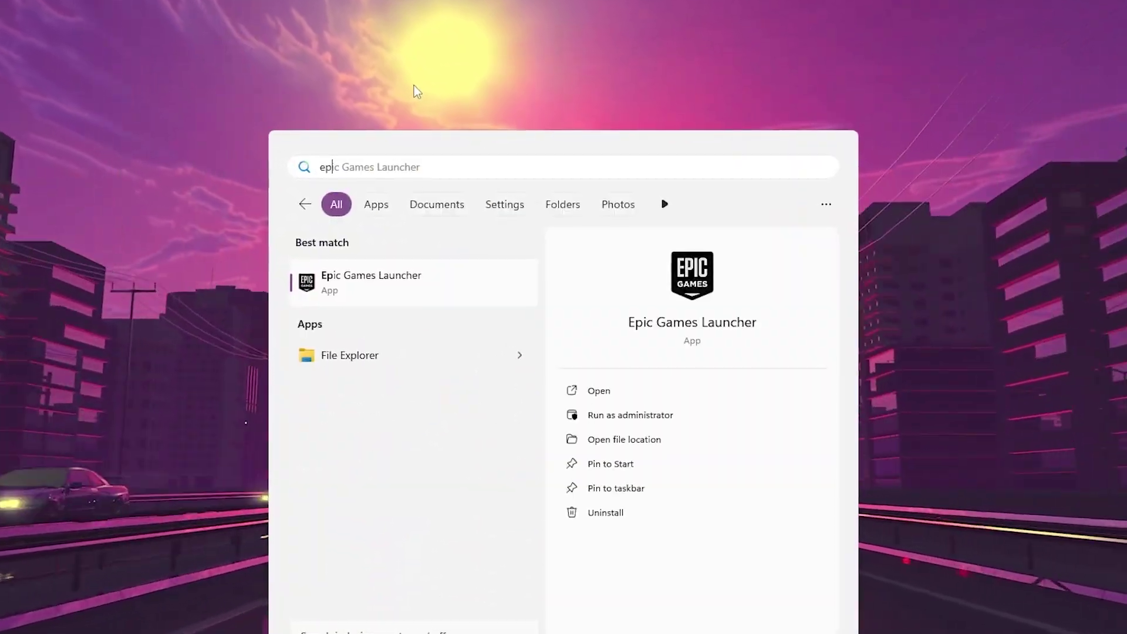
Launch Epic Games Launcher, open its Settings from the account menu, and scroll down to Manage Games.
{"action": "key", "text": "Return"}
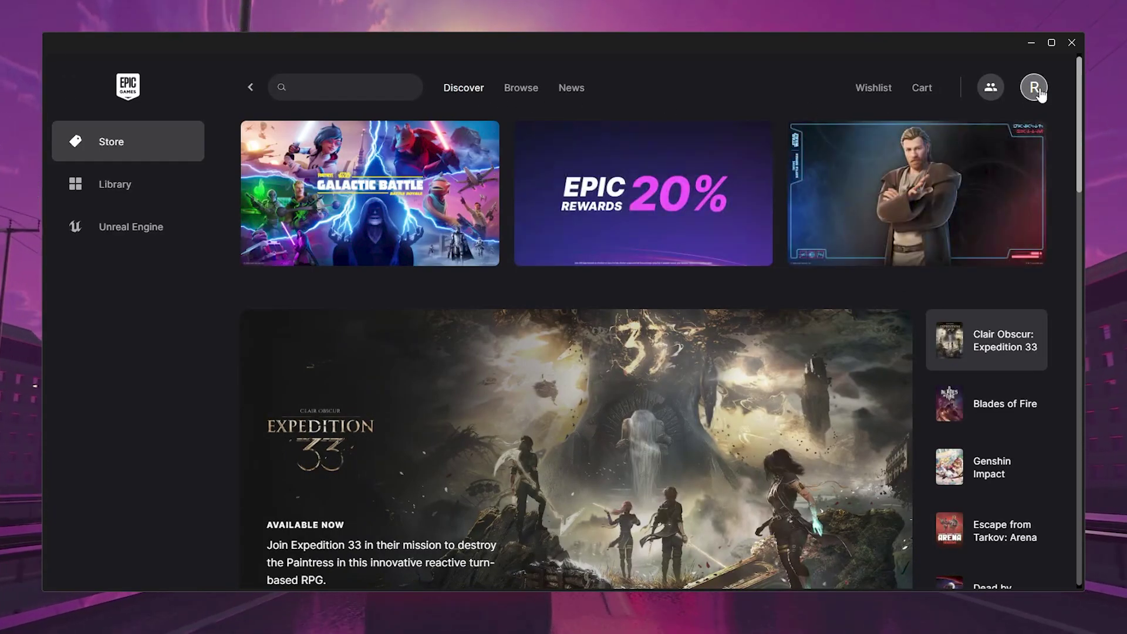
{"action": "left_click", "coordinate": [1034, 88]}
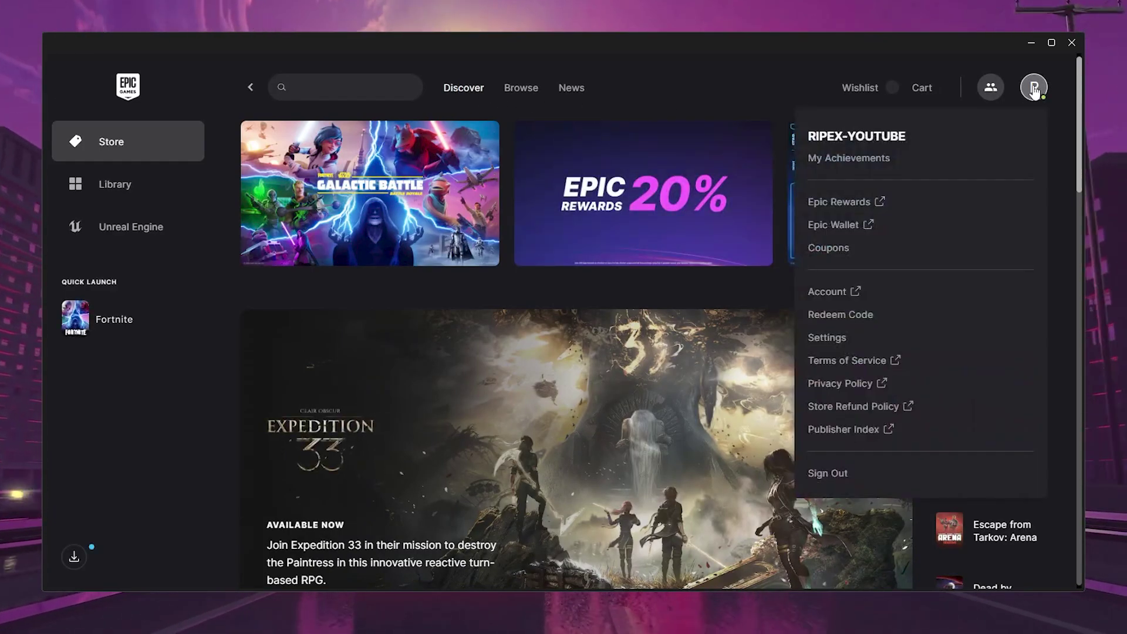
{"action": "left_click", "coordinate": [828, 340]}
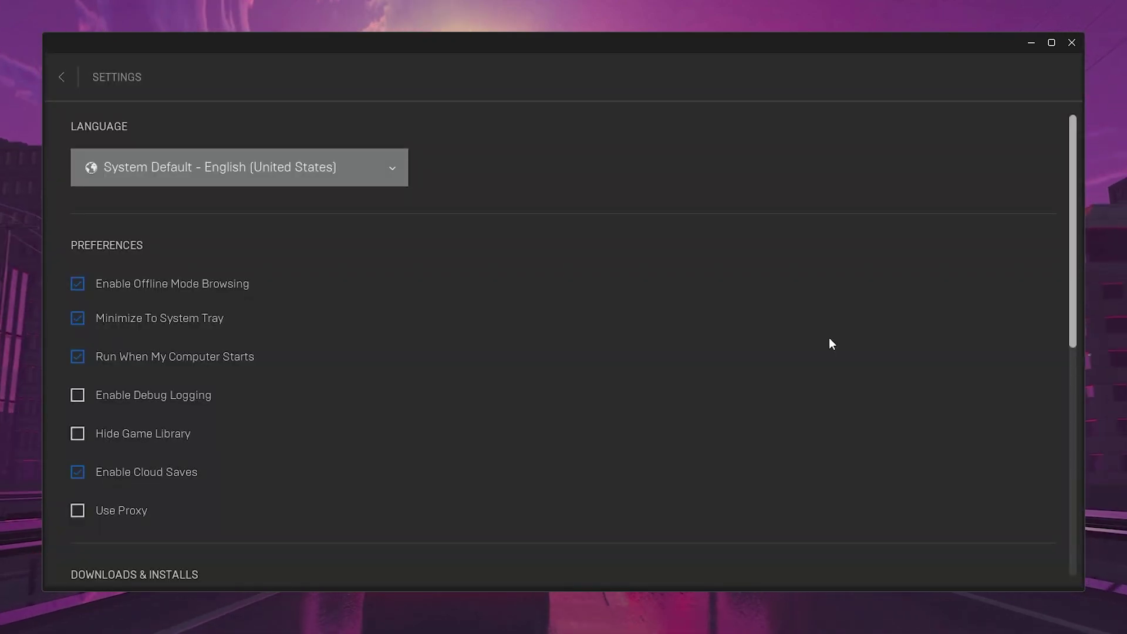
{"action": "scroll", "coordinate": [345, 250], "scroll_direction": "down", "scroll_amount": 2}
{"action": "scroll", "coordinate": [363, 261], "scroll_direction": "down", "scroll_amount": 4}
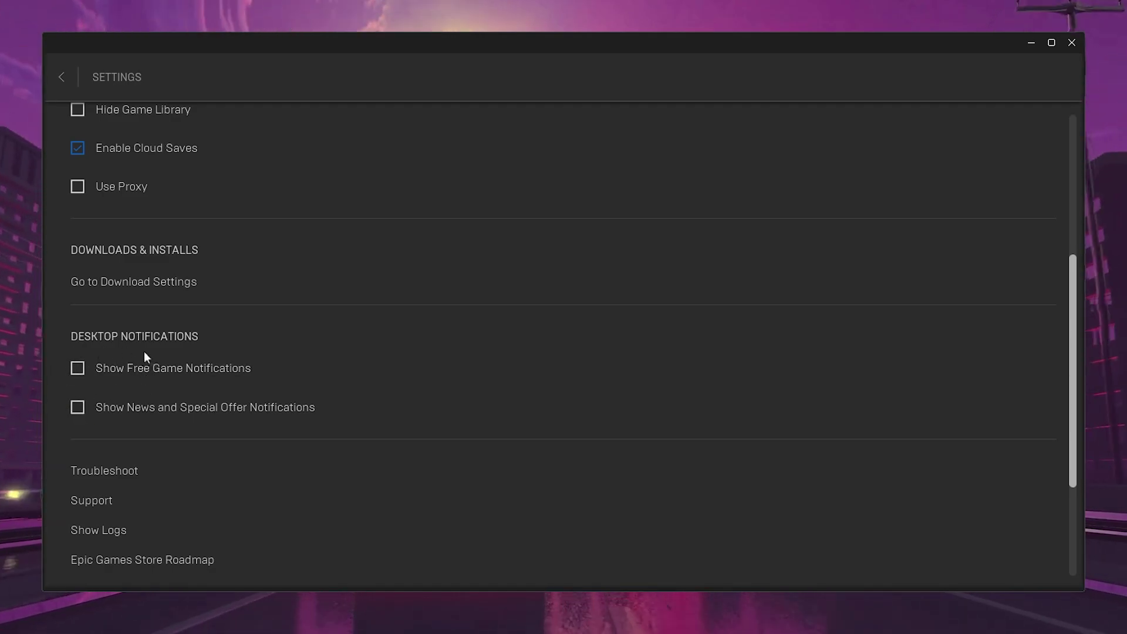
{"action": "scroll", "coordinate": [141, 360], "scroll_direction": "down", "scroll_amount": 3}
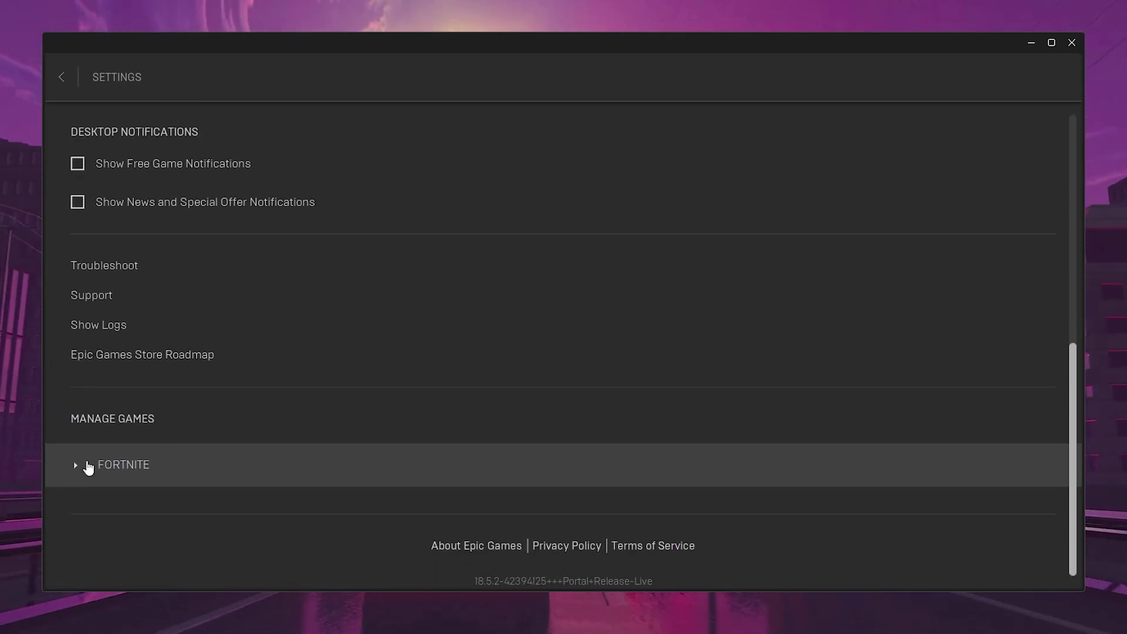
Scroll to Fortnite's Additional Command Line Arguments box and select the -NOSPLASH argument.
{"action": "scroll", "coordinate": [109, 472], "scroll_direction": "down", "scroll_amount": 2}
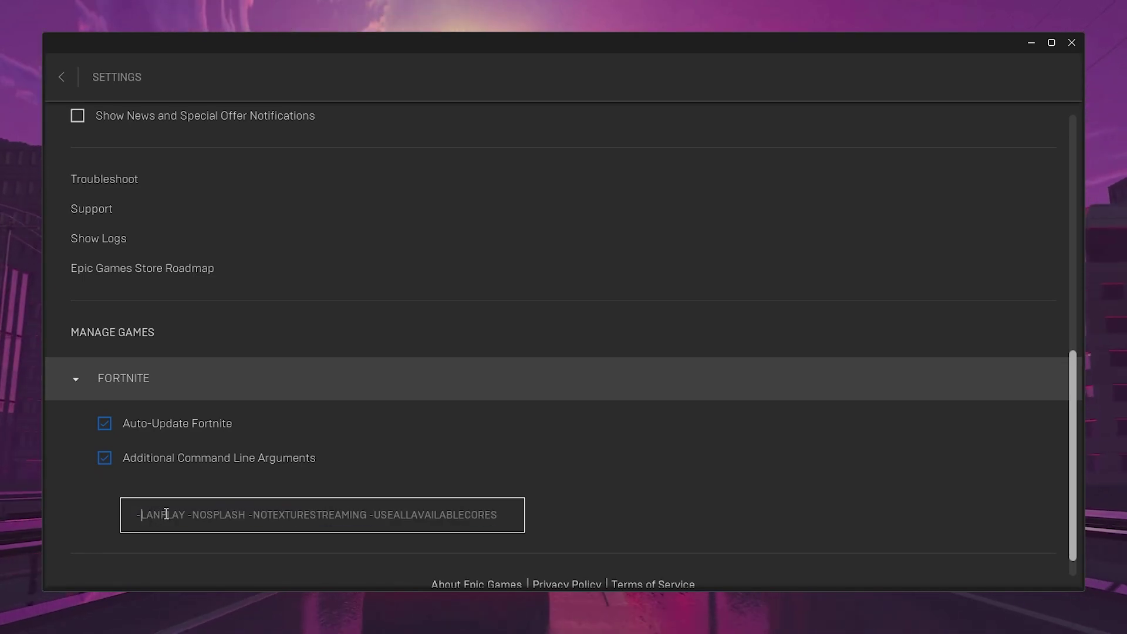
{"action": "left_click_drag", "start_coordinate": [189, 515], "coordinate": [239, 519]}
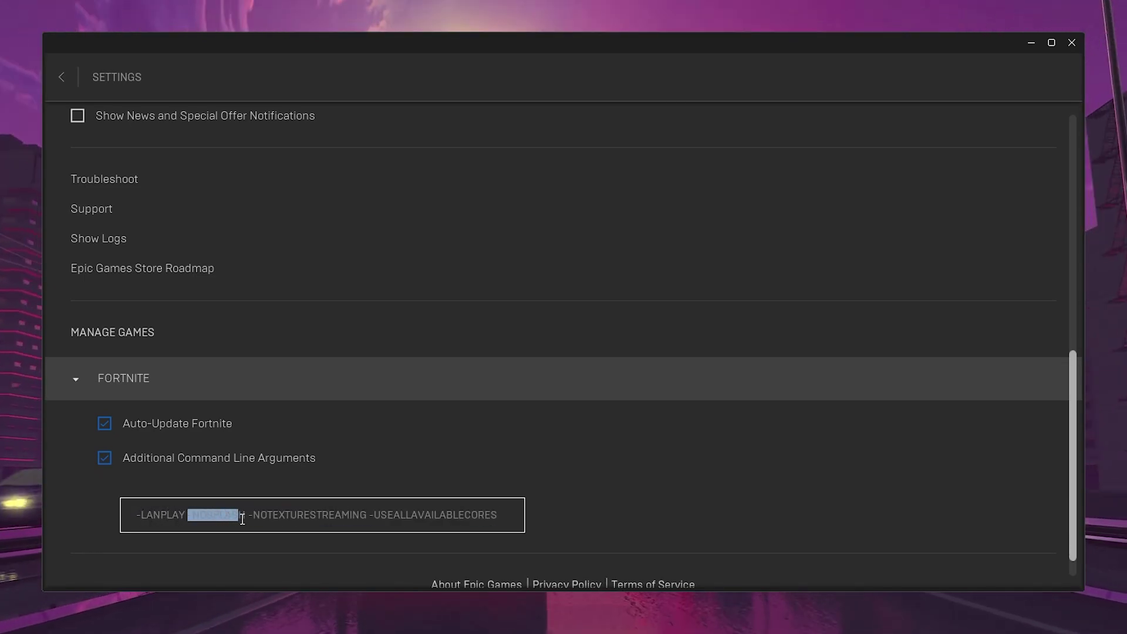